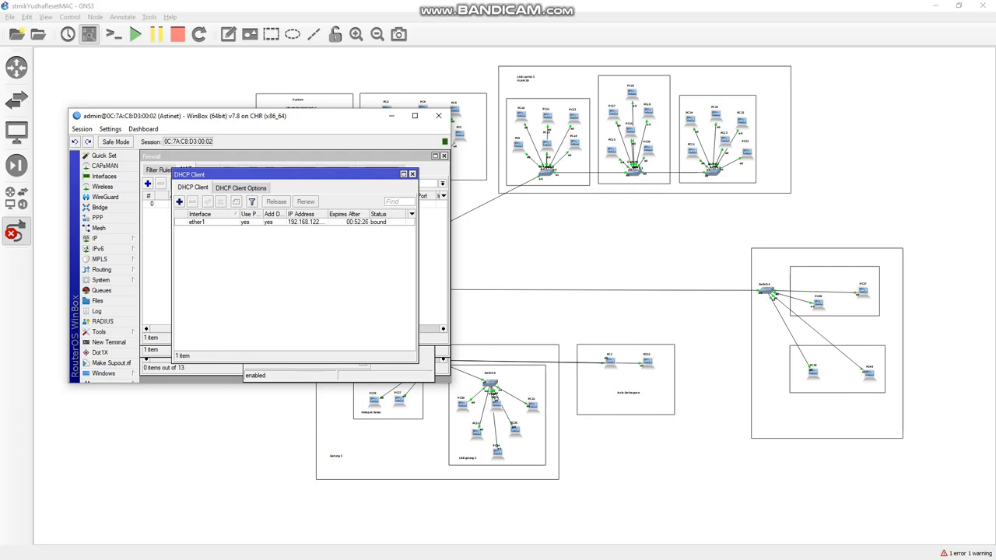
Step: Review the DHCP client settings of ether1 on the Astinet router and close them without changes
drag(214, 121, 227, 351)
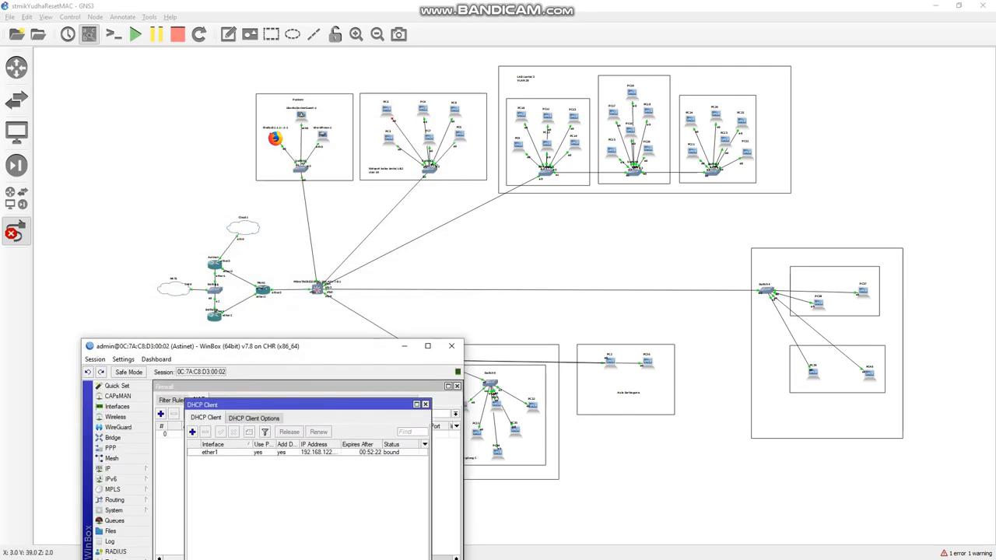
drag(222, 351, 432, 150)
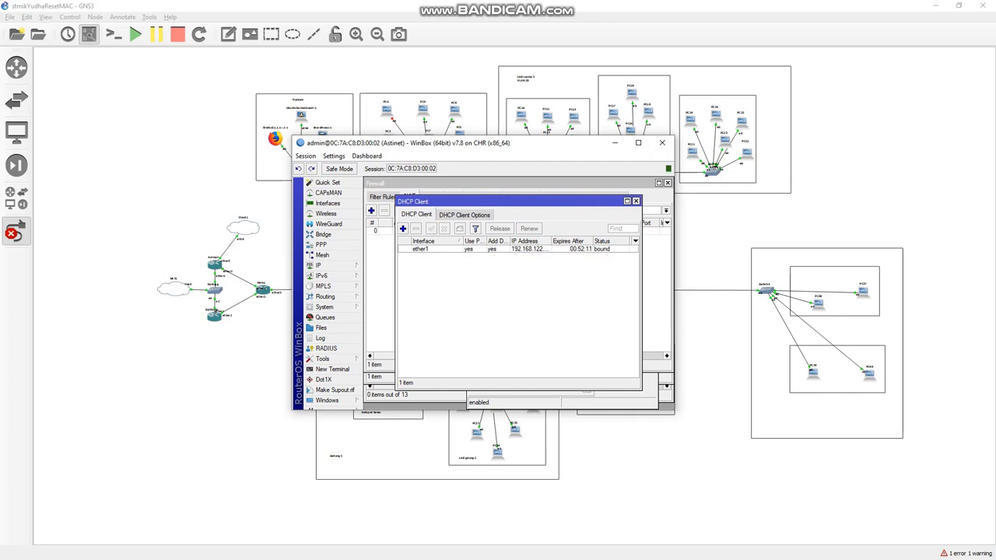
double_click(424, 249)
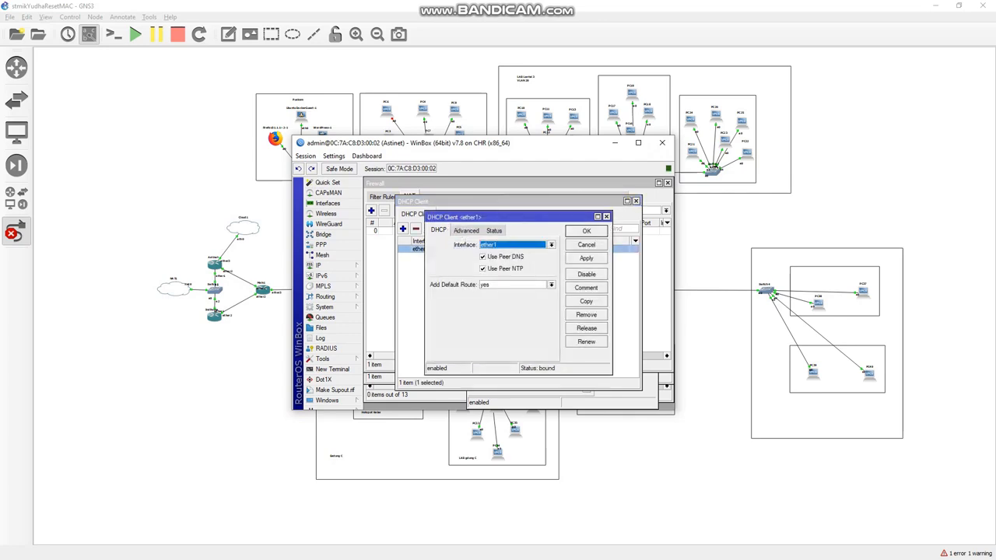
click(607, 216)
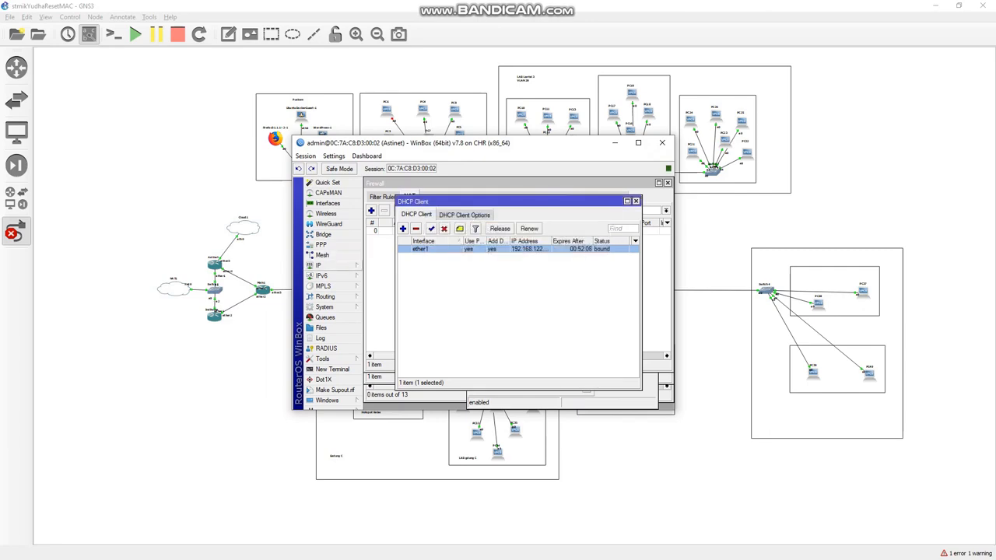
Step: Open the IP address list and check the address entry assigned to ether2
click(331, 265)
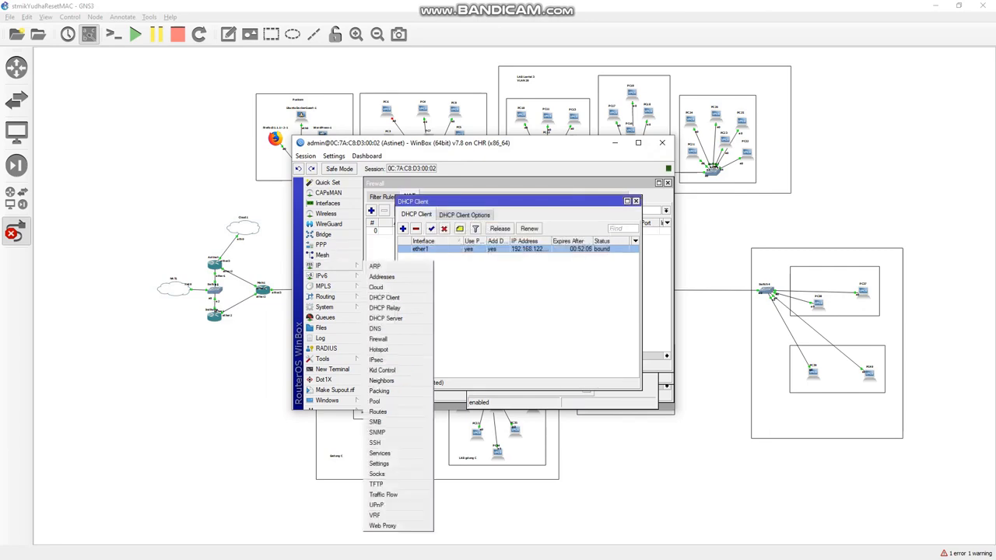
click(381, 276)
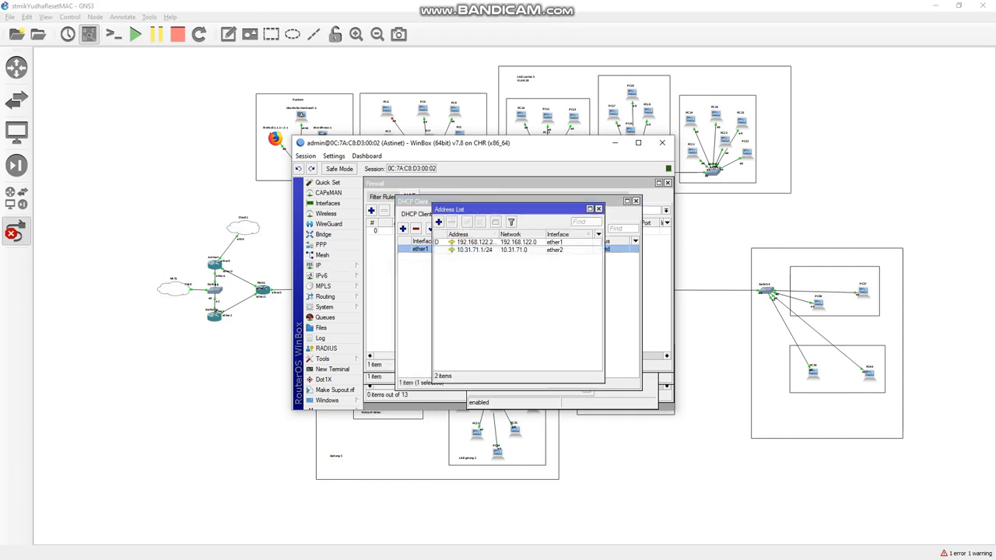
double_click(475, 250)
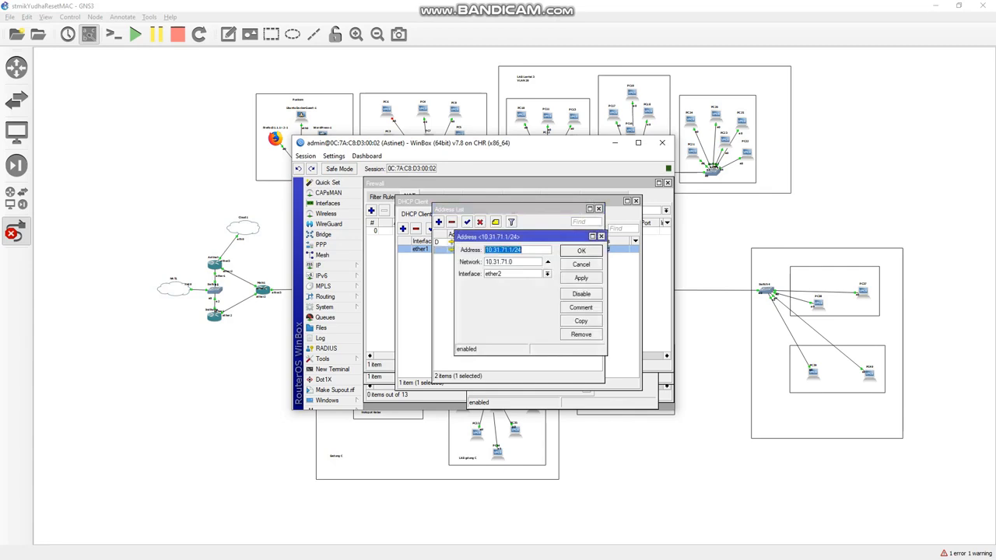
key(Escape)
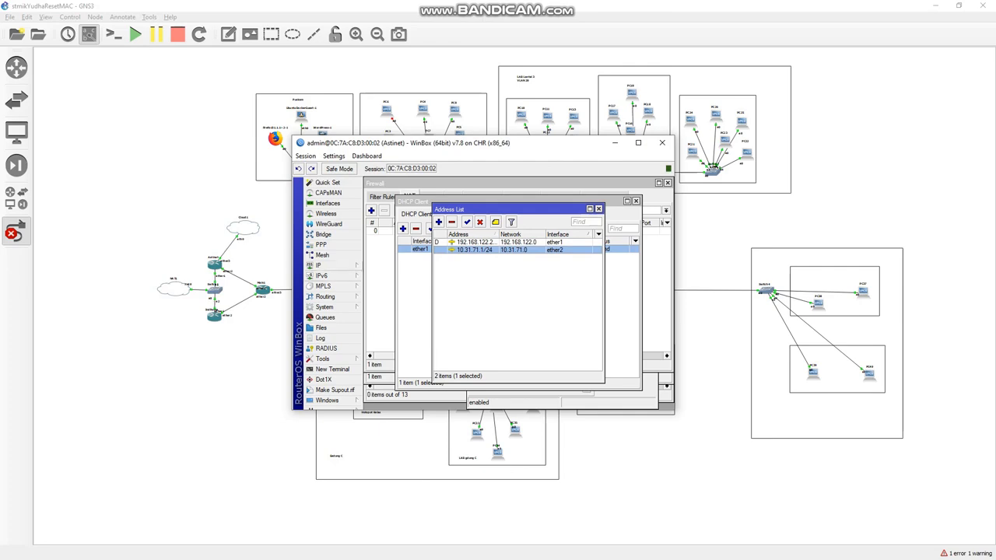
Step: Review the general settings of the dhcp1 DHCP server and close them without changes
click(327, 265)
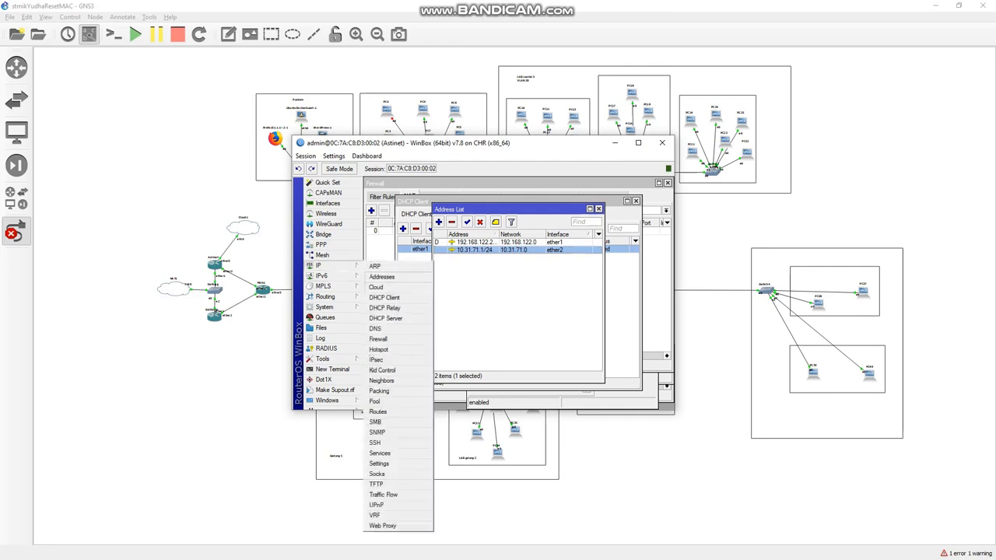
click(385, 318)
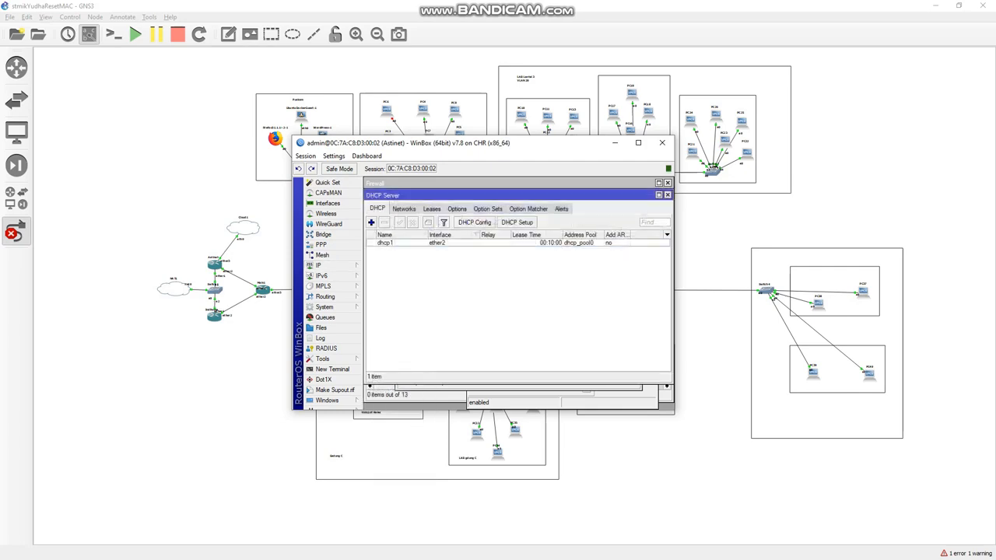
double_click(386, 243)
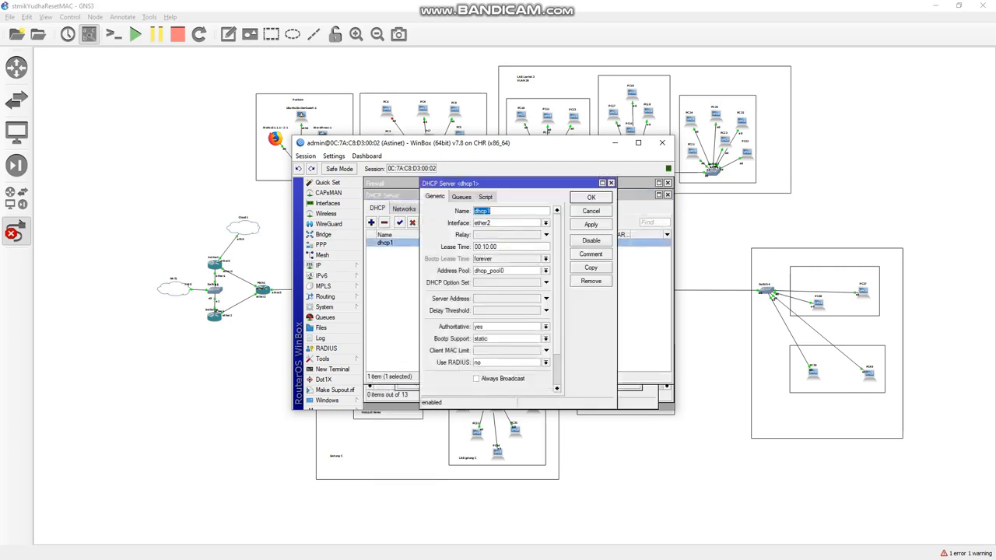
click(610, 183)
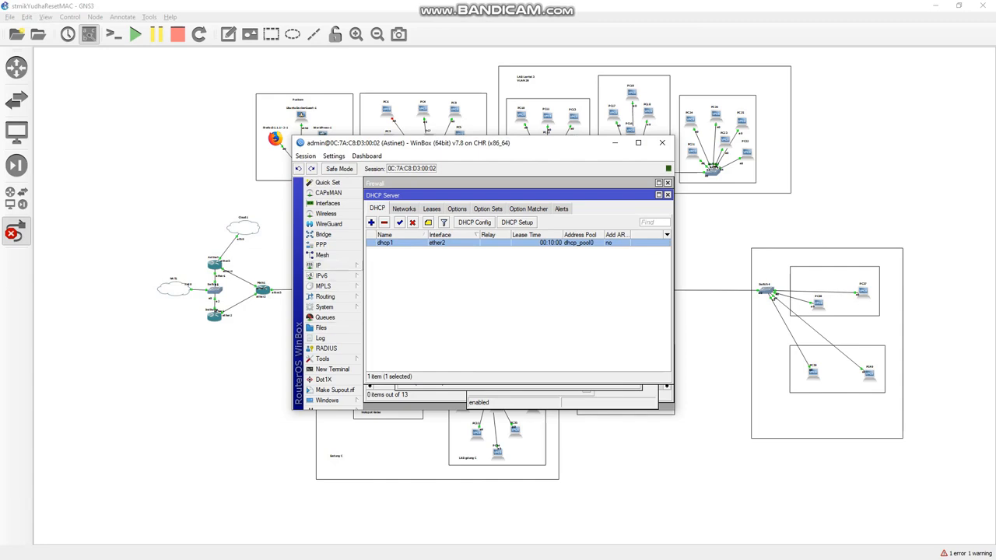
Step: Examine the srcnat firewall NAT rule, checking its action and outgoing interface, and close it without changes
click(323, 265)
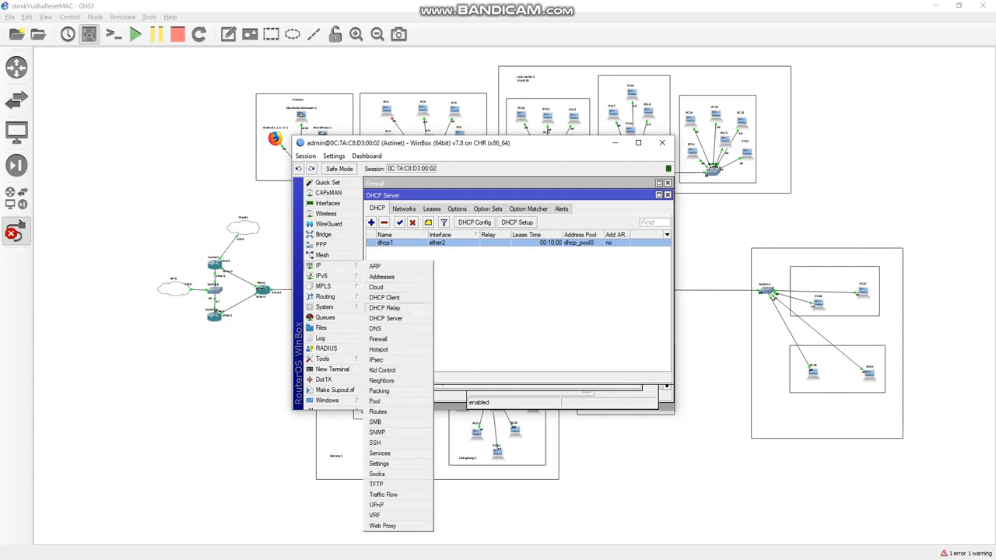
click(378, 339)
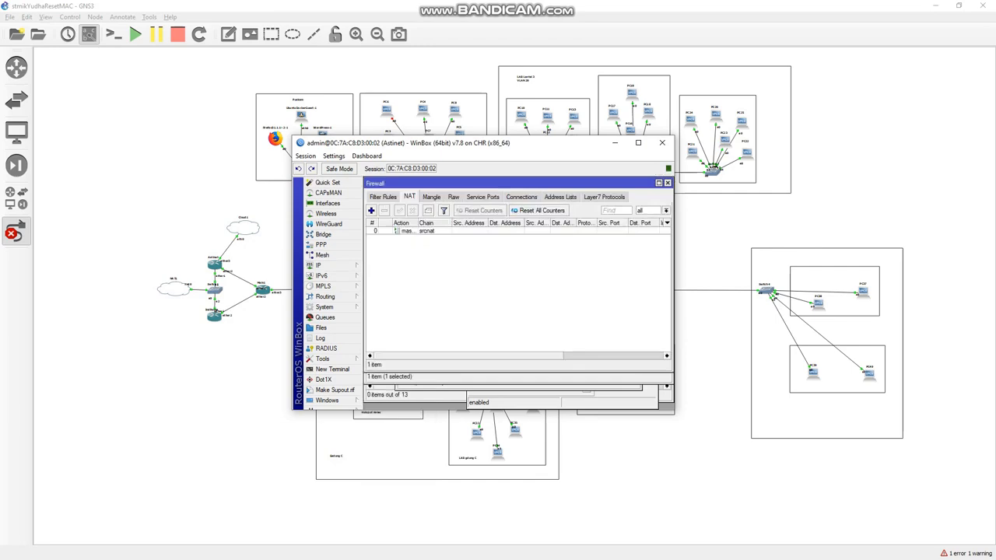
double_click(427, 231)
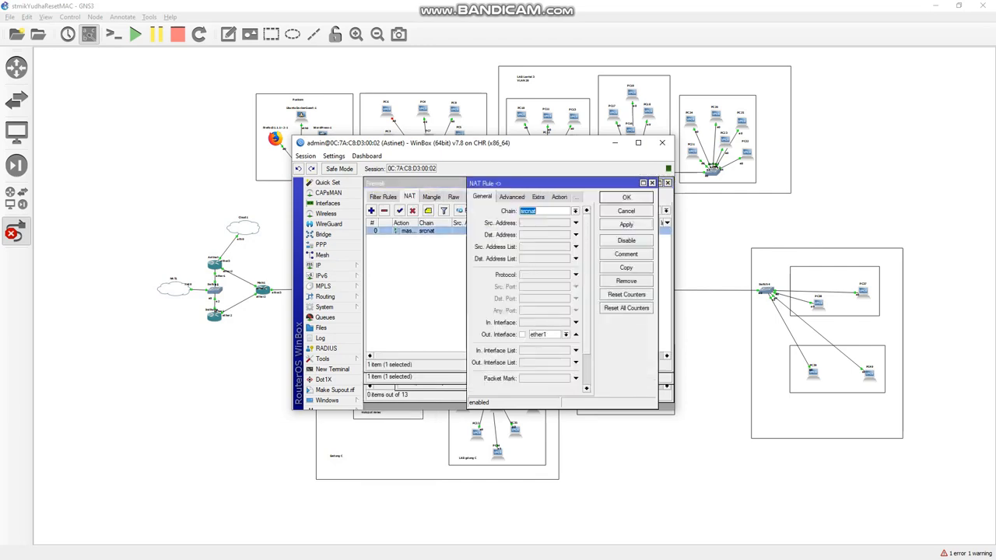
click(512, 197)
click(537, 197)
click(533, 197)
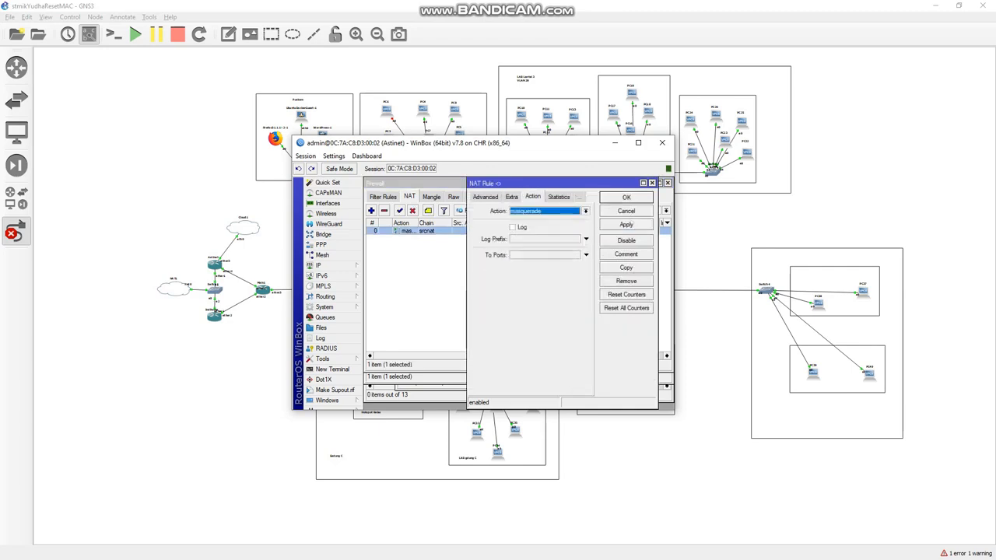
click(485, 197)
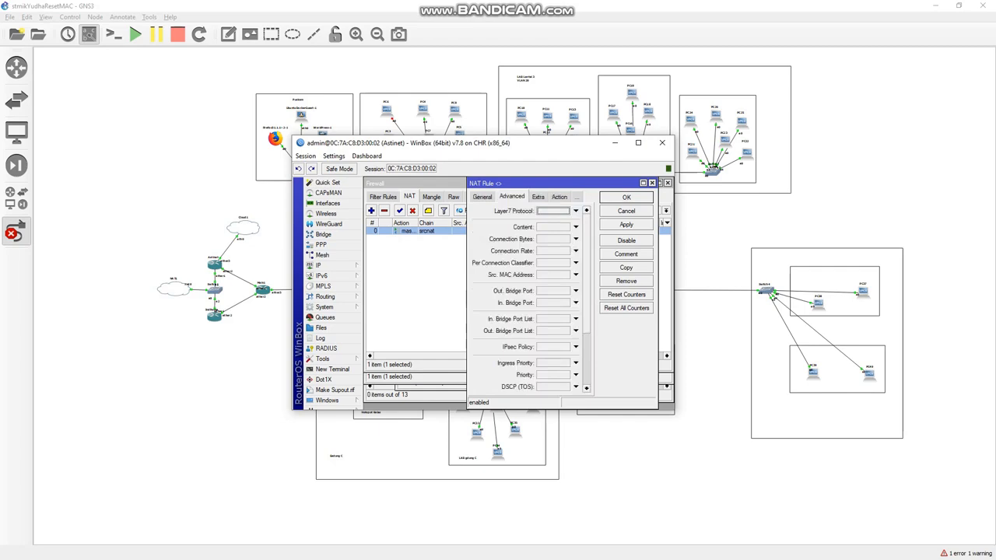
click(483, 197)
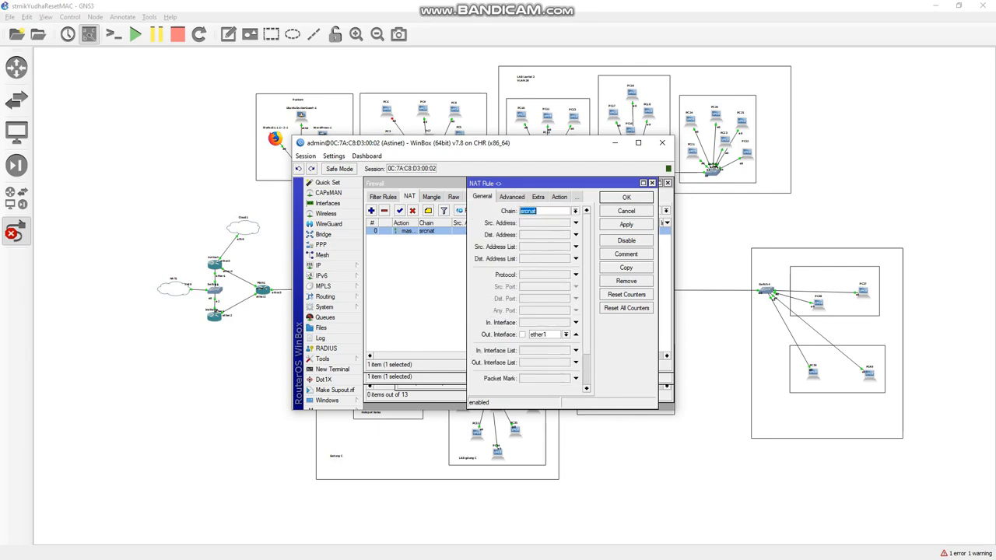
click(652, 182)
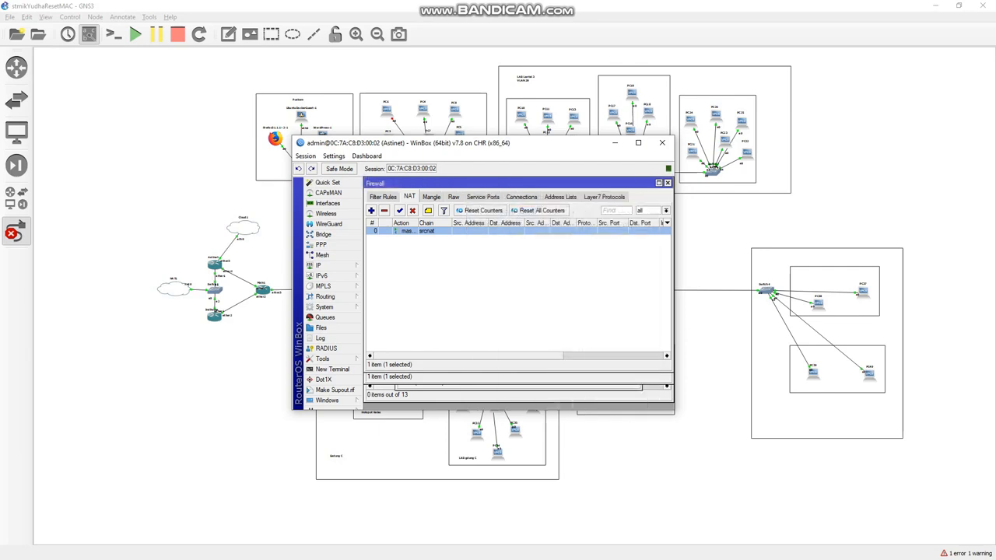
Step: Switch to GNS3 and delete the link between Cloud1 and the Astinet router
click(263, 250)
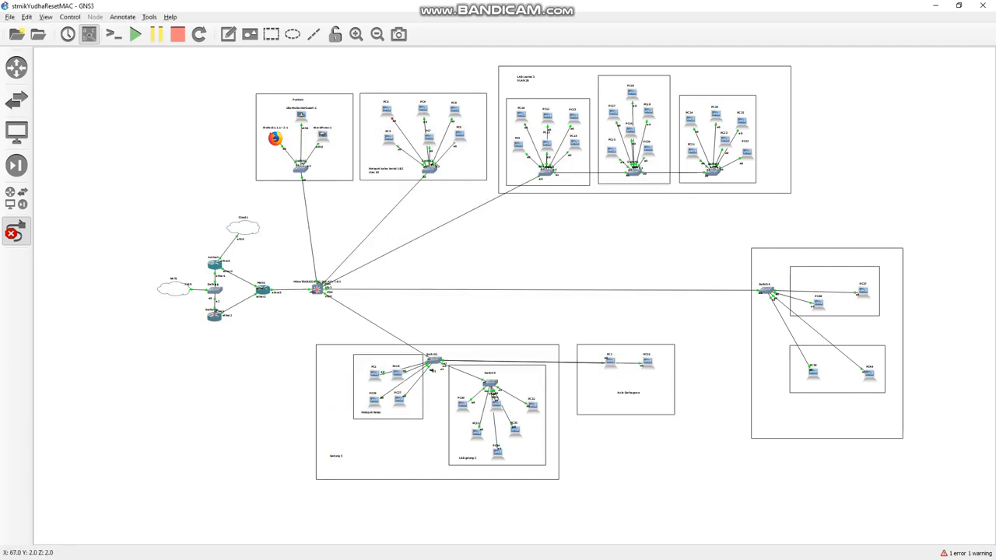
scroll(432, 370, up, 2)
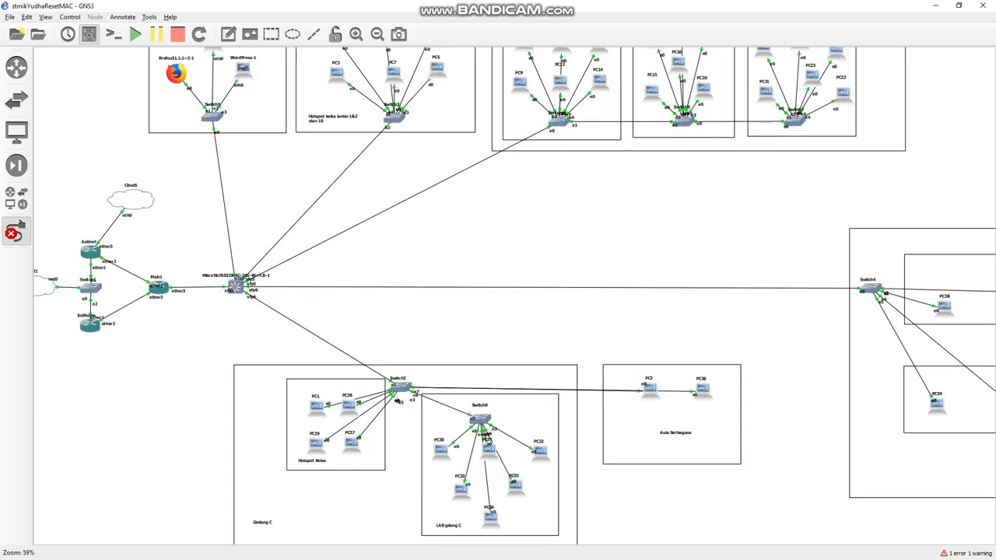
key(alt+Tab)
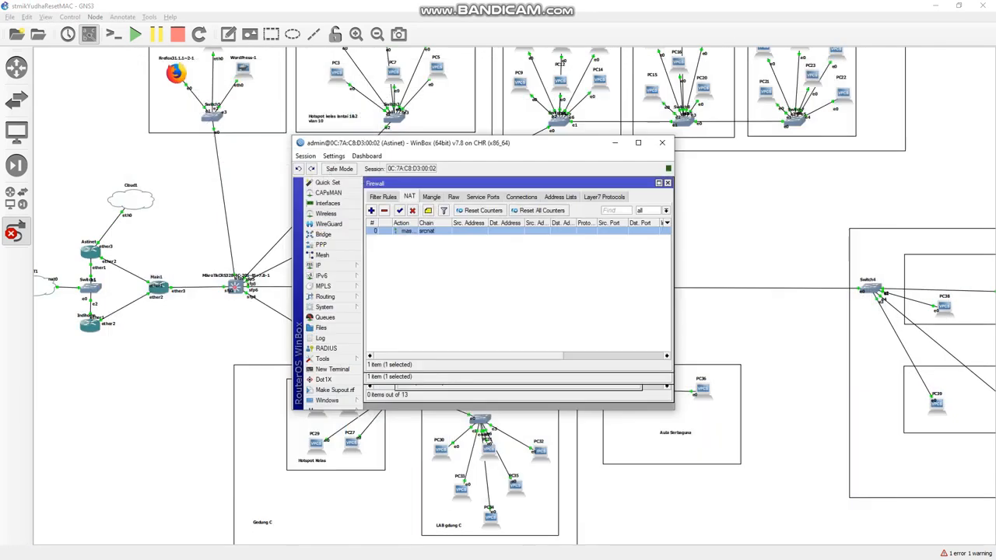
click(119, 237)
right_click(111, 227)
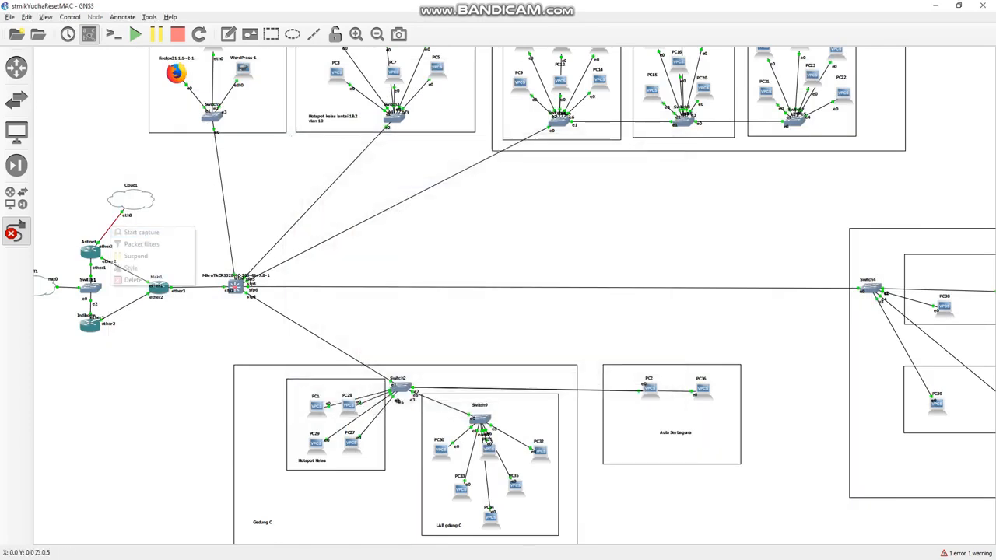
click(133, 279)
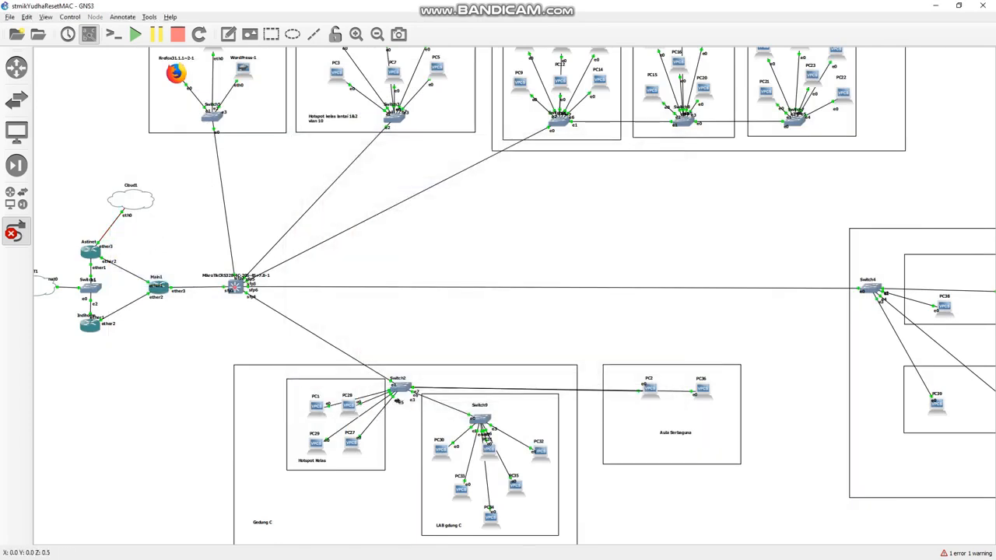
Step: Add a link from Cloud1's eth0 port to the ether4 port of the Main1 router
click(16, 232)
click(130, 202)
click(148, 209)
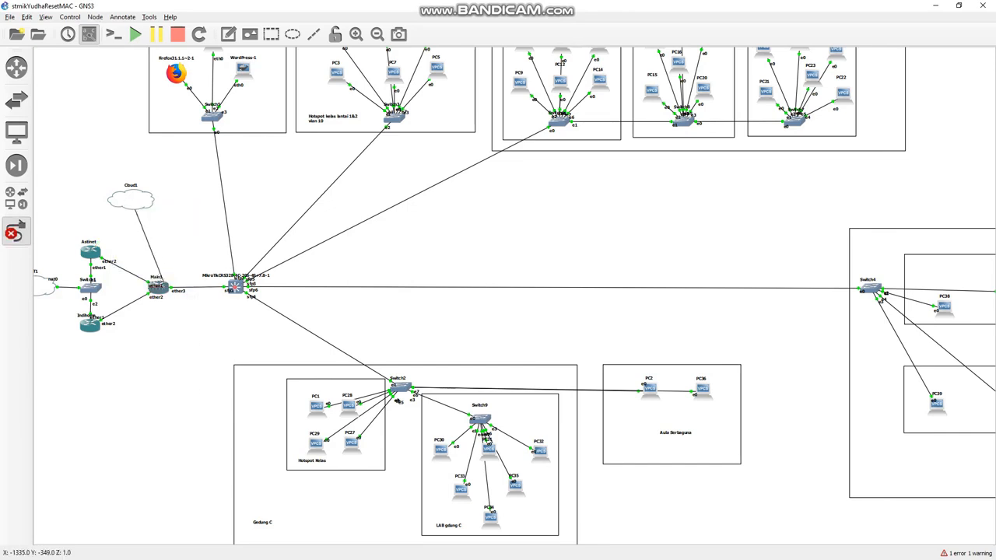
click(165, 288)
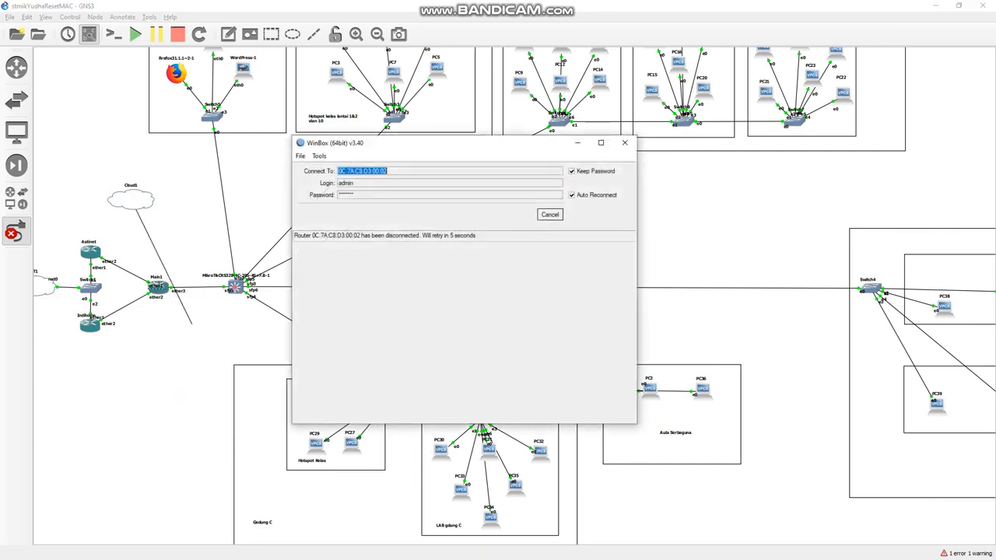
click(164, 284)
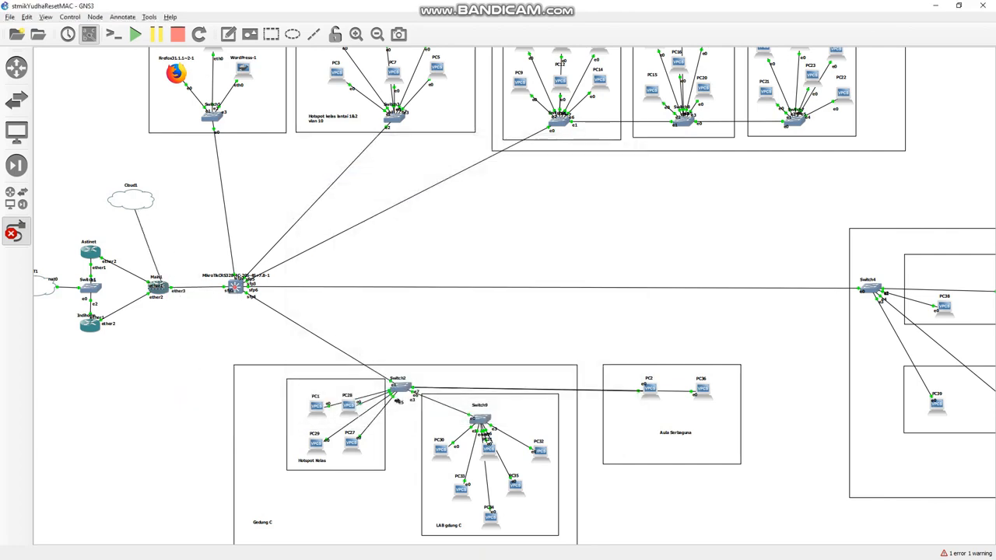
click(165, 288)
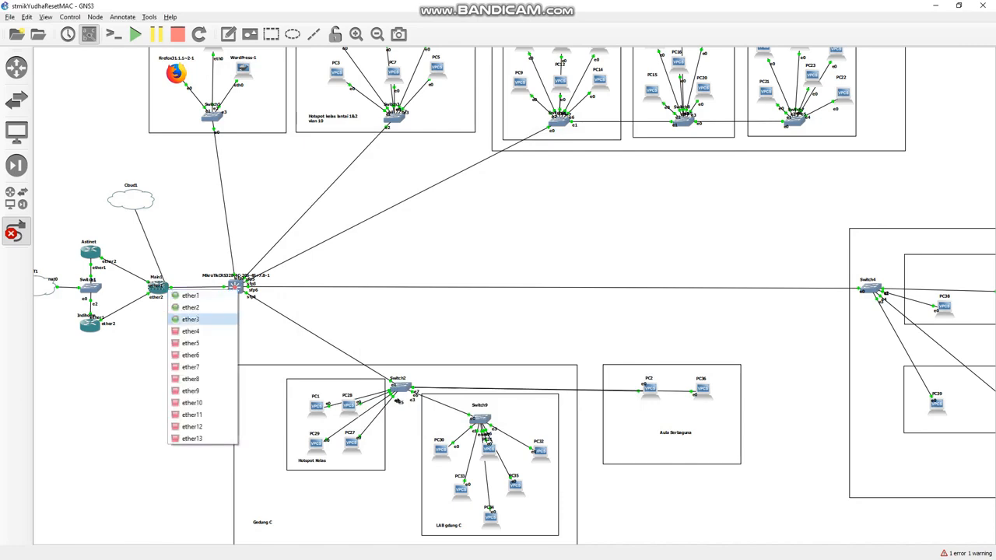
key(Escape)
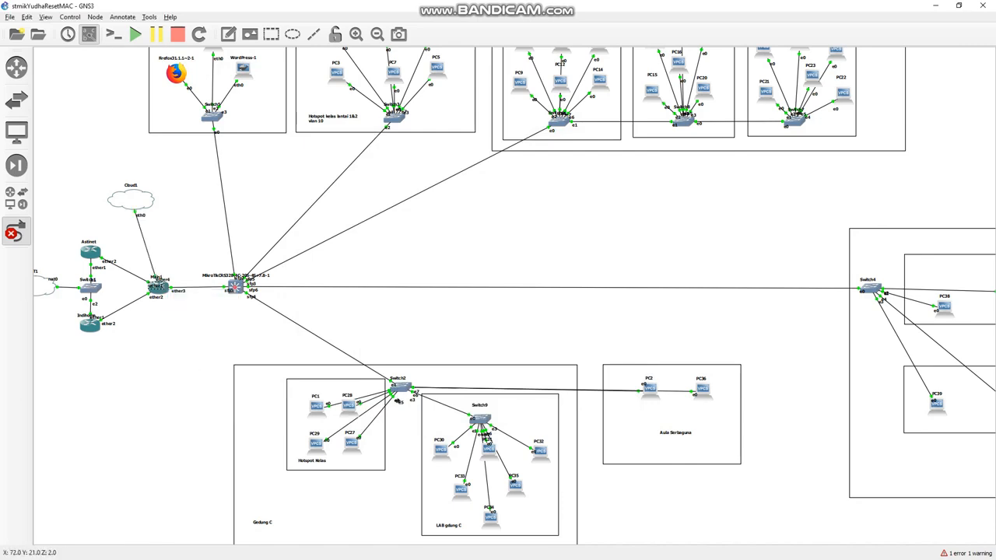
Step: Switch to WinBox, cancel the pending reconnection to Astinet and connect to the MikroTik router at 0C:34:92:20:00:03
key(alt+Tab)
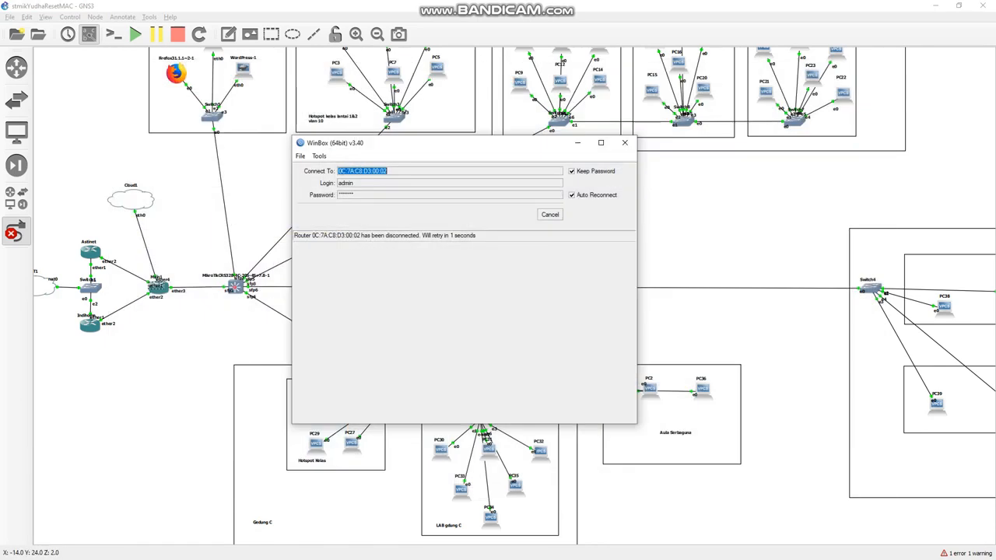
click(550, 215)
click(323, 266)
click(323, 303)
click(548, 215)
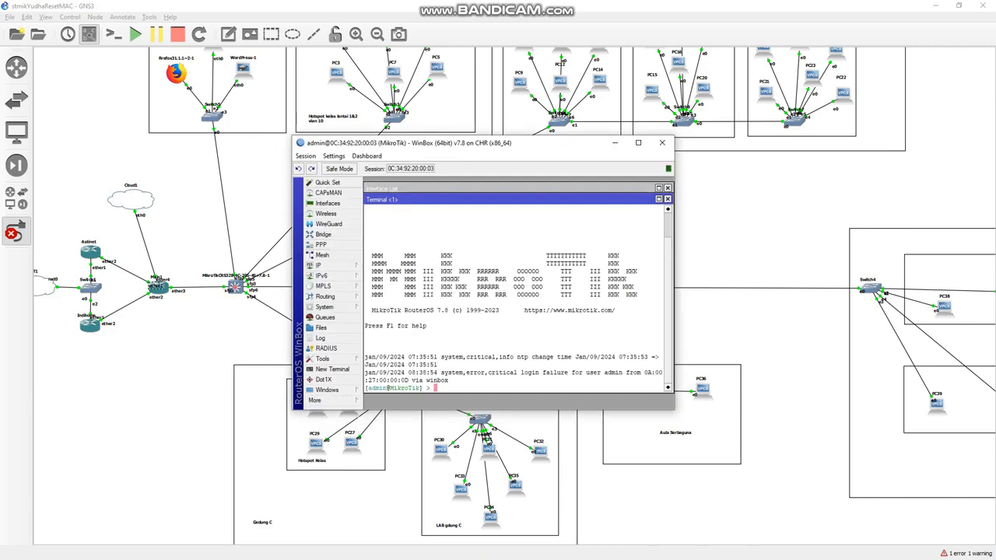
Step: Look through the main router's interfaces, including its VLANs, Ethernet ports and interface lists
click(327, 203)
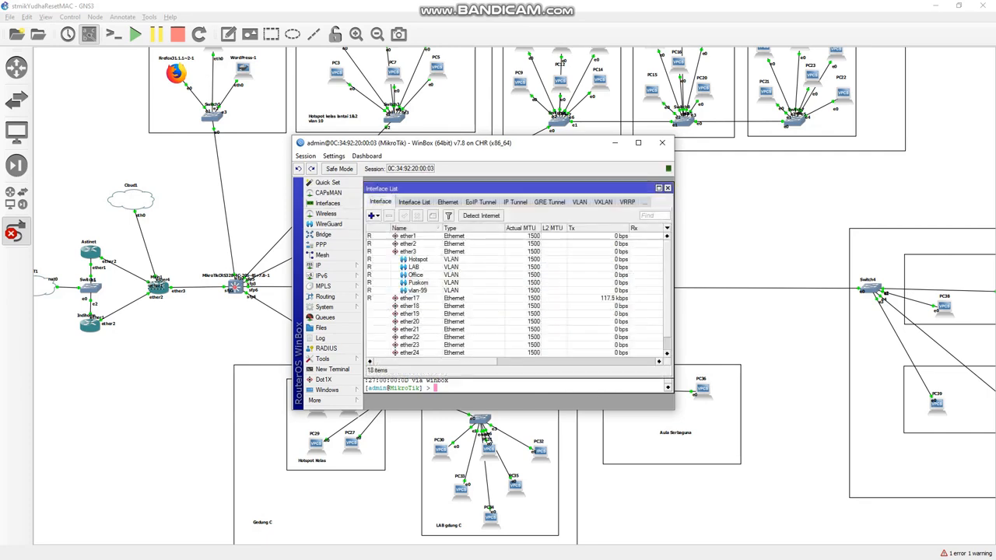
click(579, 202)
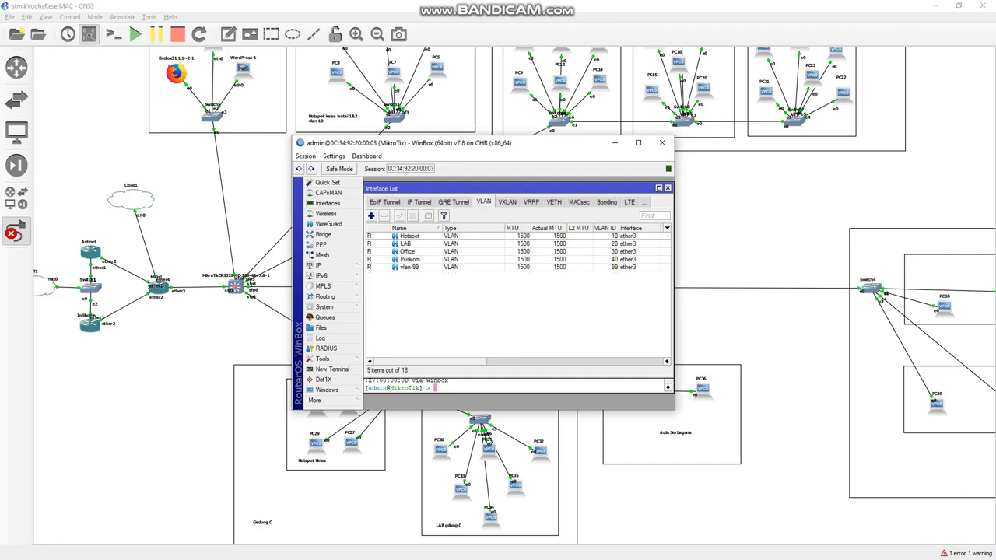
click(453, 202)
click(385, 202)
click(380, 202)
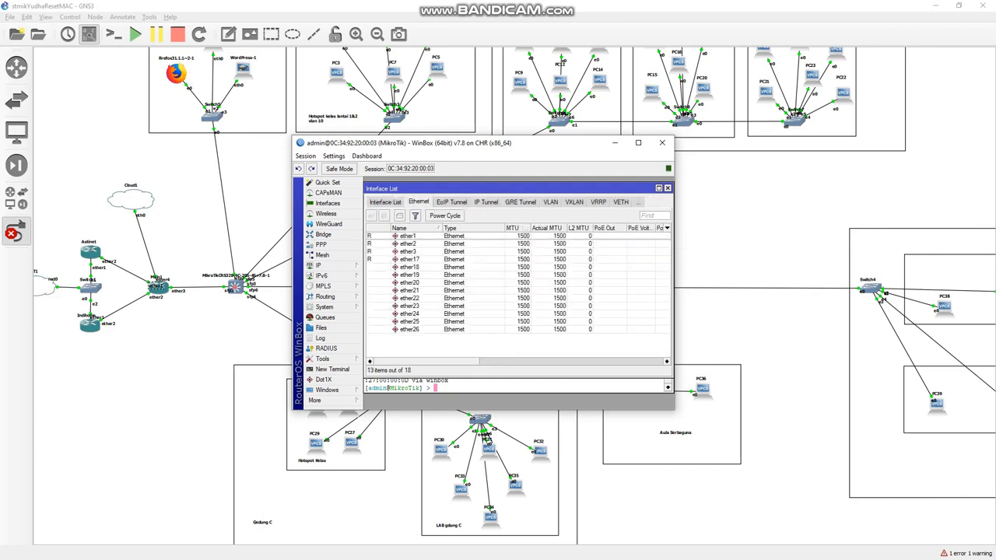
click(383, 201)
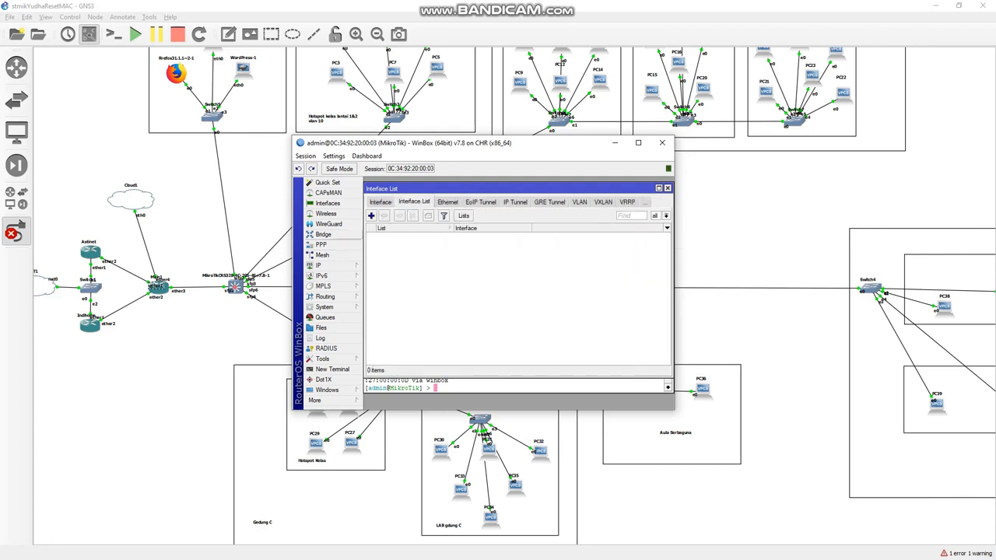
Step: Review the main router's interface list and the IP addresses assigned to its Ethernet ports and VLANs
click(380, 202)
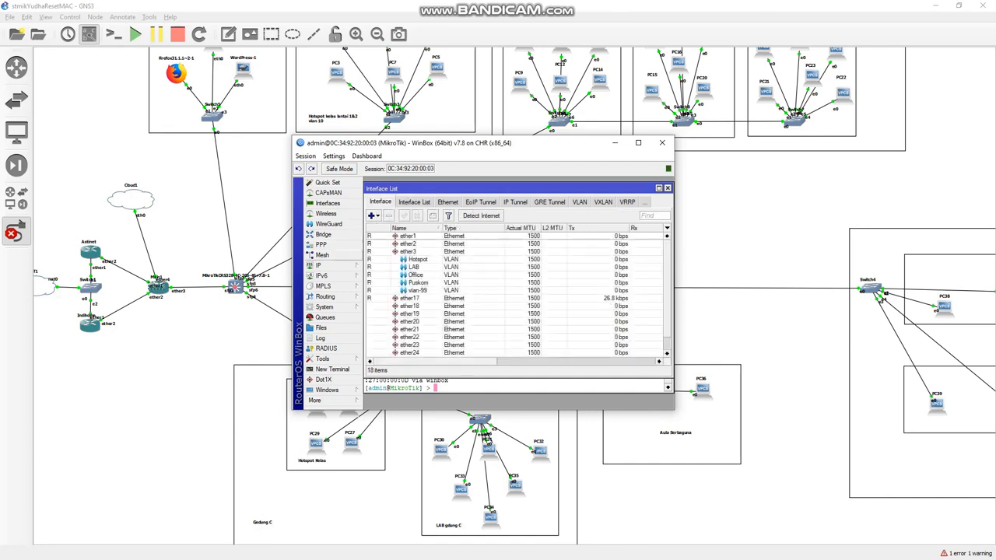
click(319, 265)
click(382, 277)
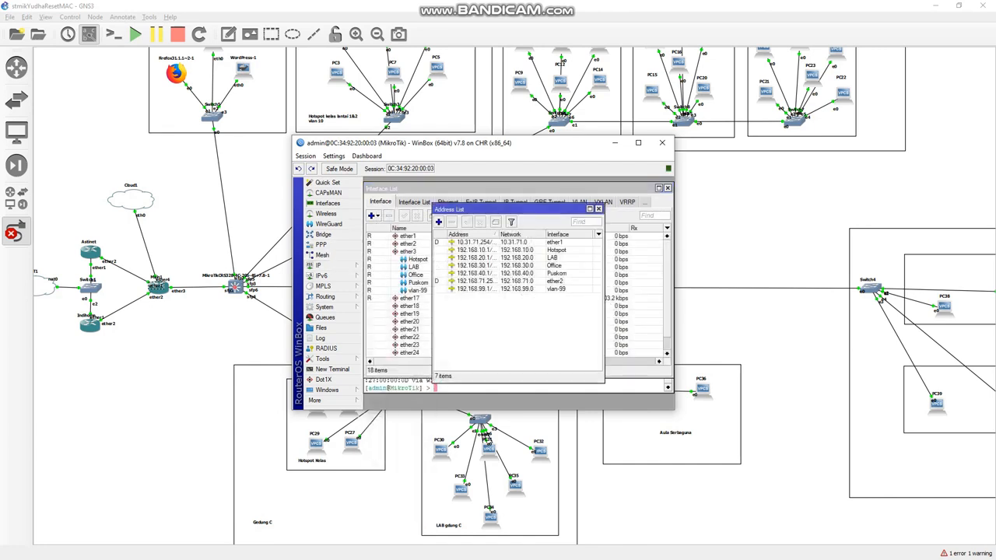
click(514, 265)
click(513, 242)
click(513, 258)
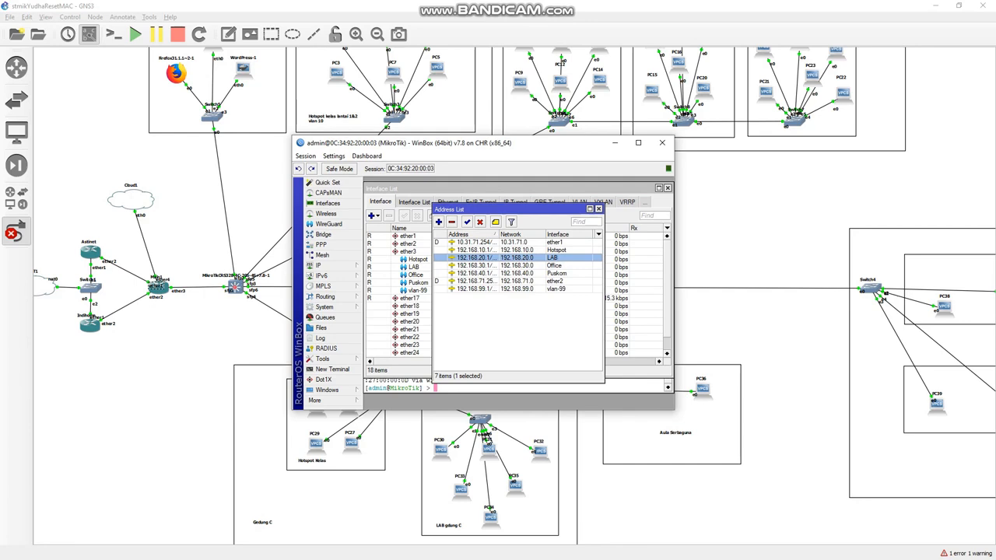
click(513, 273)
click(498, 281)
click(498, 288)
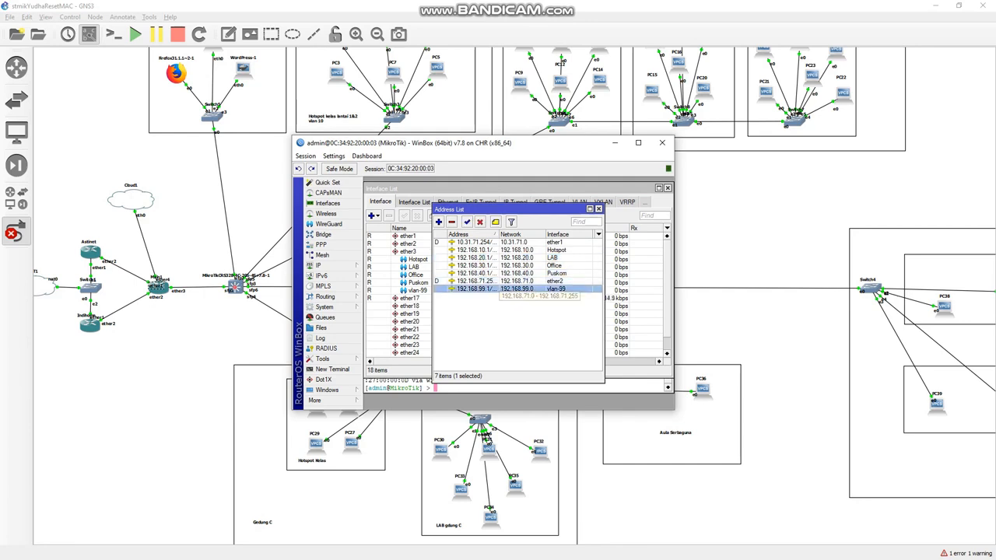
Step: Open the router's DHCP client list and examine the ether1 and ether2 entries
click(319, 265)
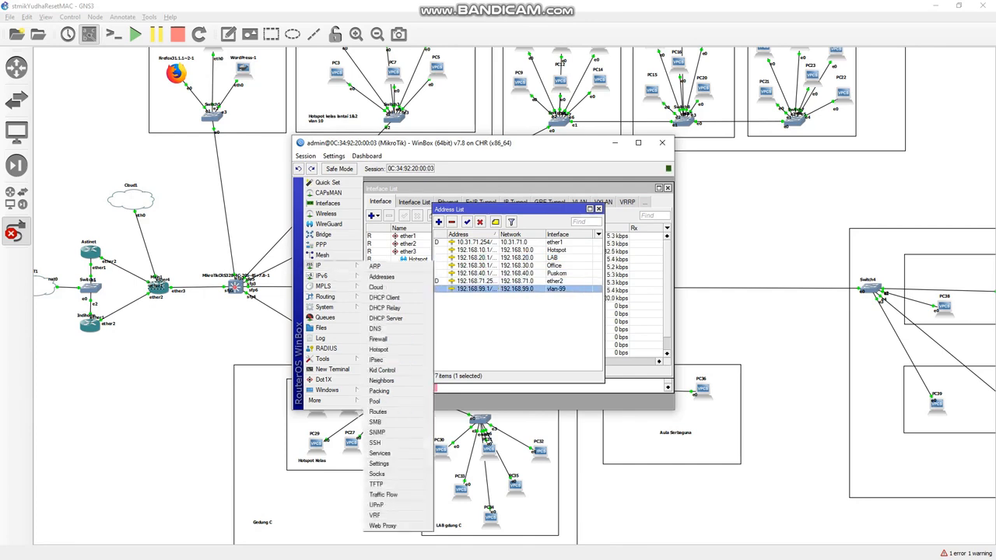
click(384, 298)
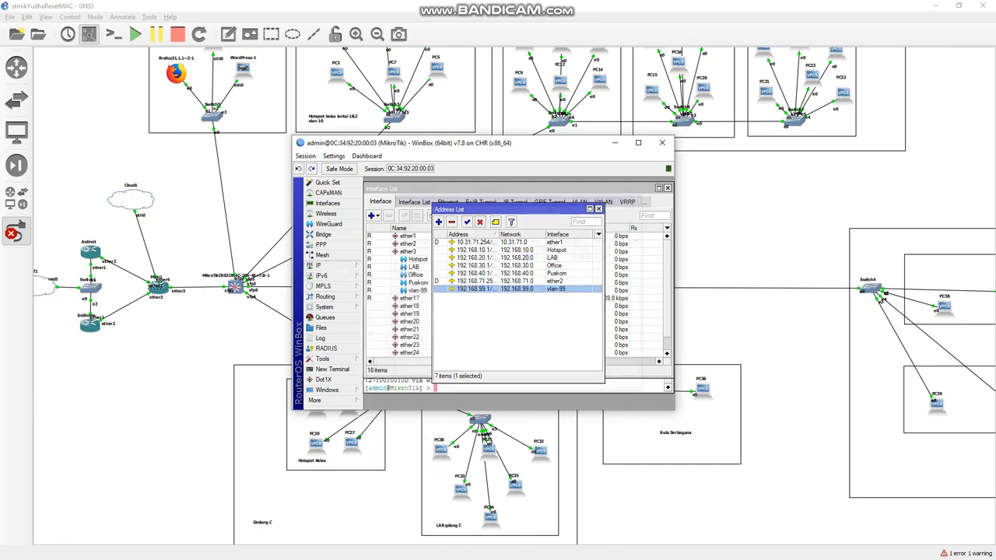
click(467, 256)
click(467, 249)
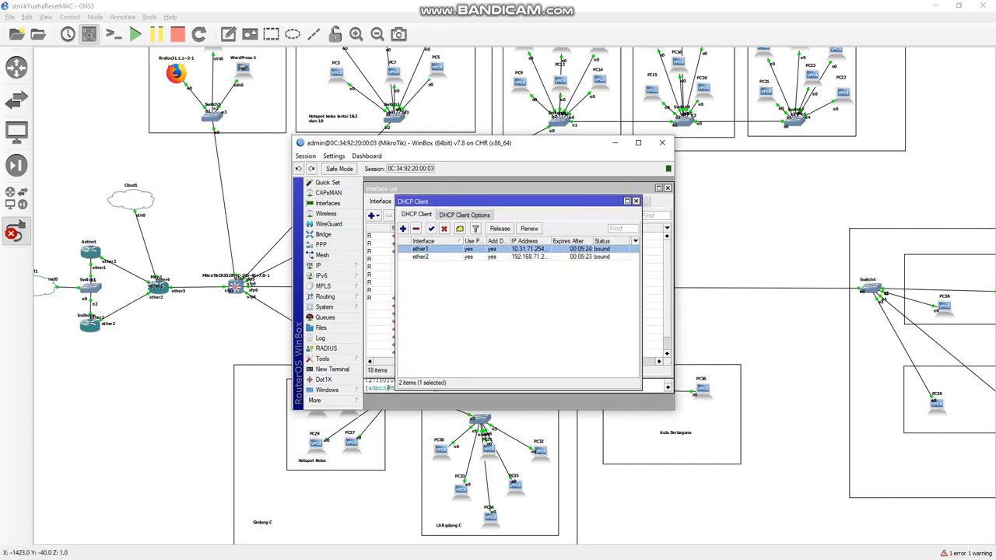
Step: Switch to GNS3, turn off the link-adding mode, and return to the WinBox session
click(15, 231)
click(16, 231)
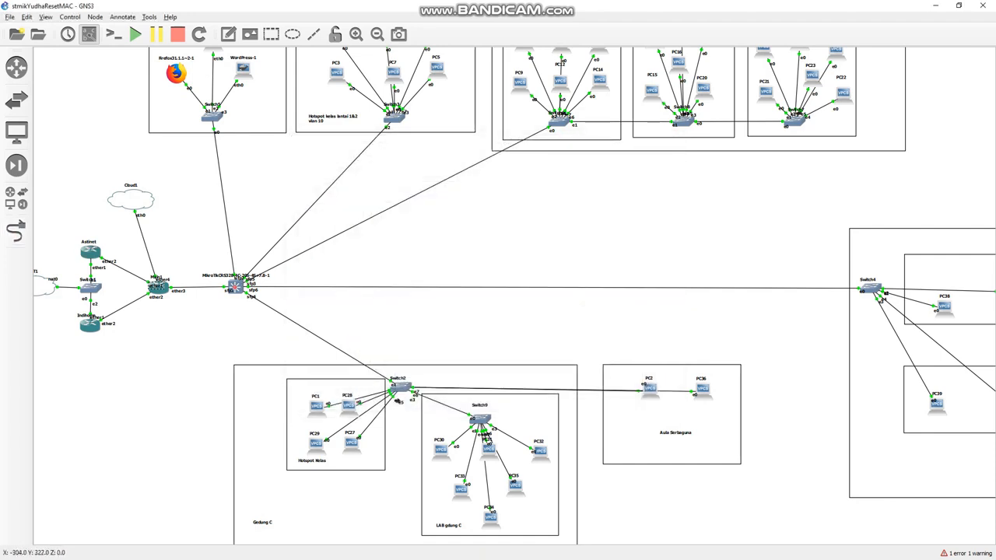
key(alt+Tab)
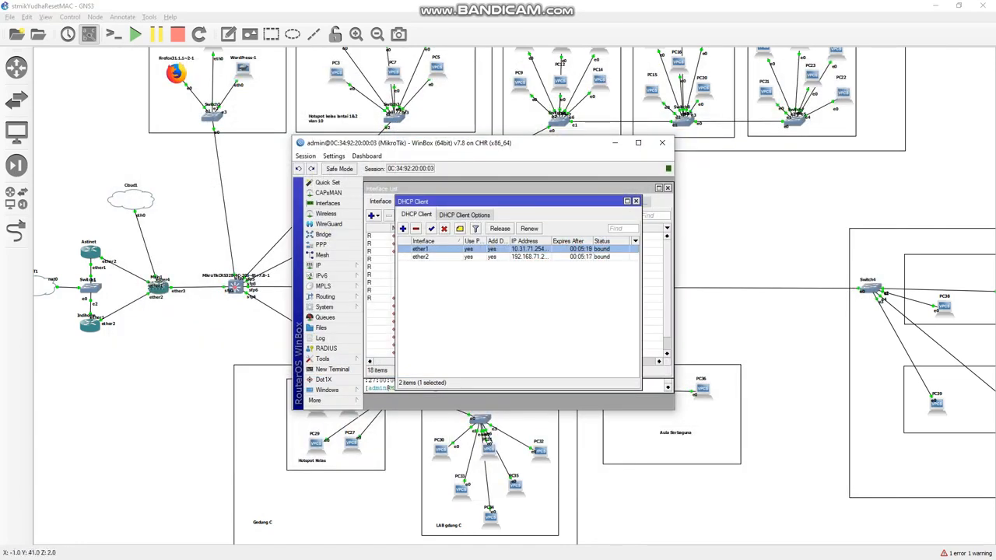
Step: Inspect the DHCP client entry for ether2 and close its details
click(513, 257)
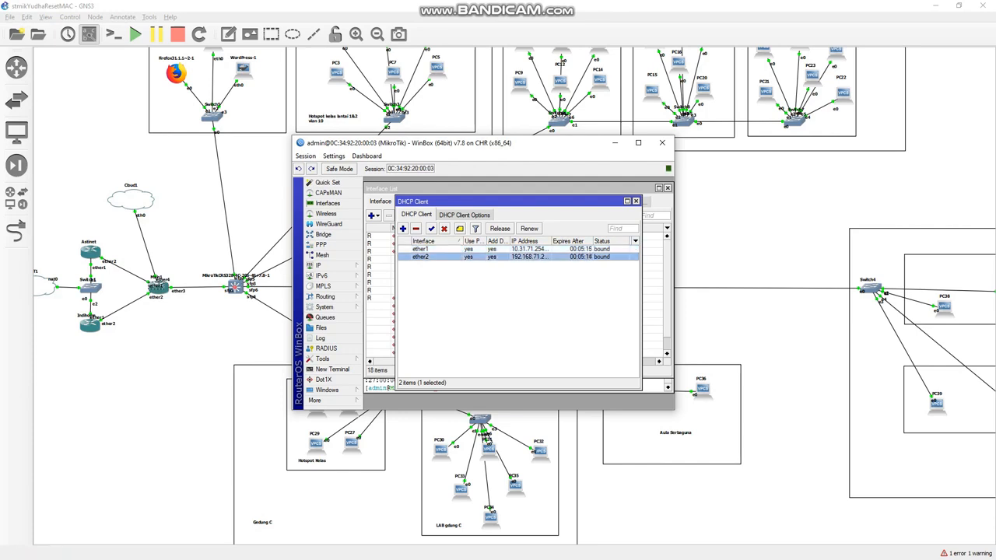
double_click(514, 257)
key(Escape)
Step: Review the router's DHCP servers, inspecting the details of the LAB and Hotspot entries
click(327, 265)
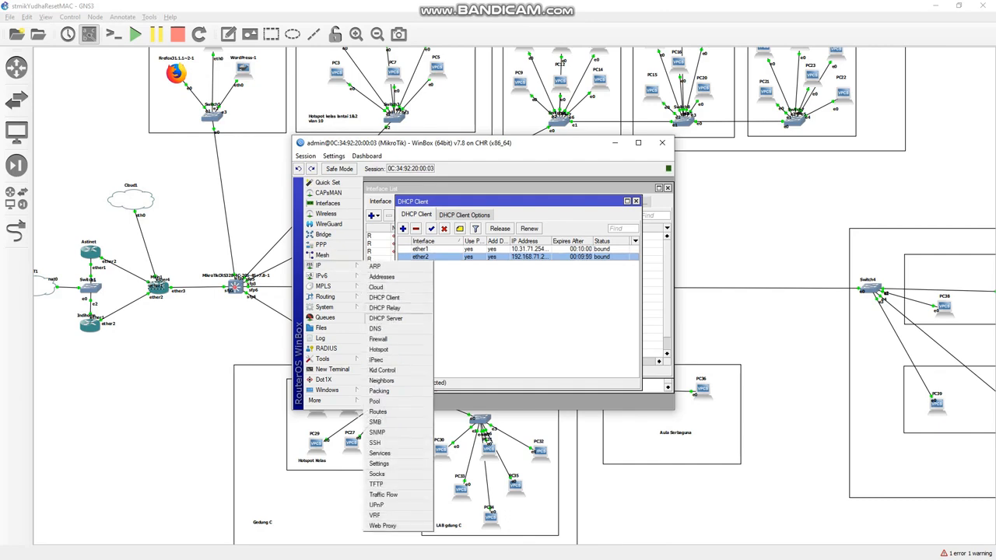
click(385, 319)
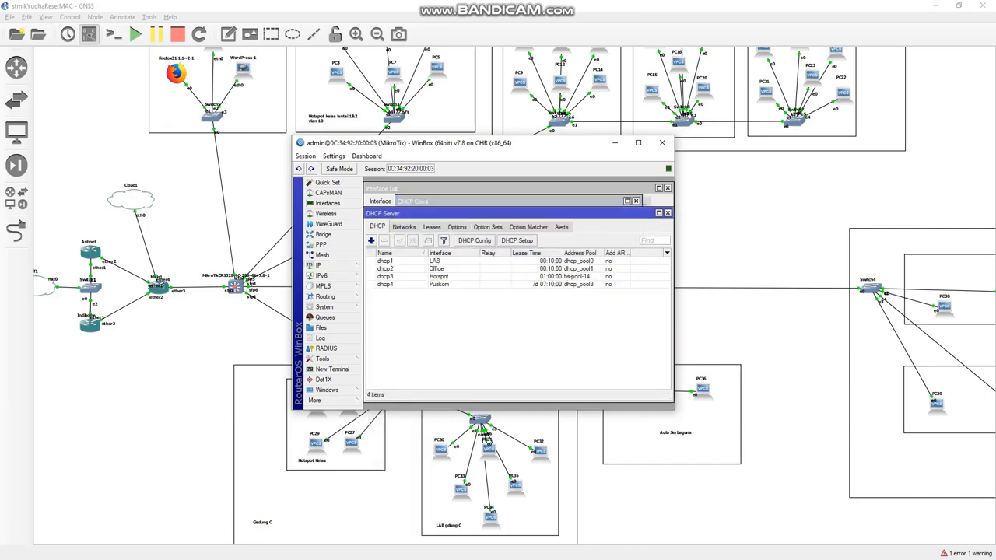
double_click(385, 261)
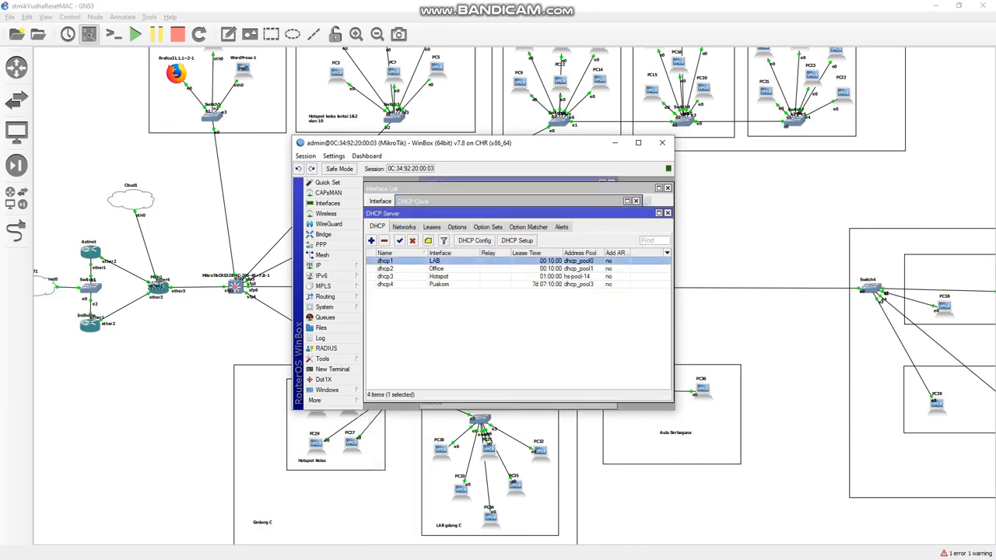
key(Escape)
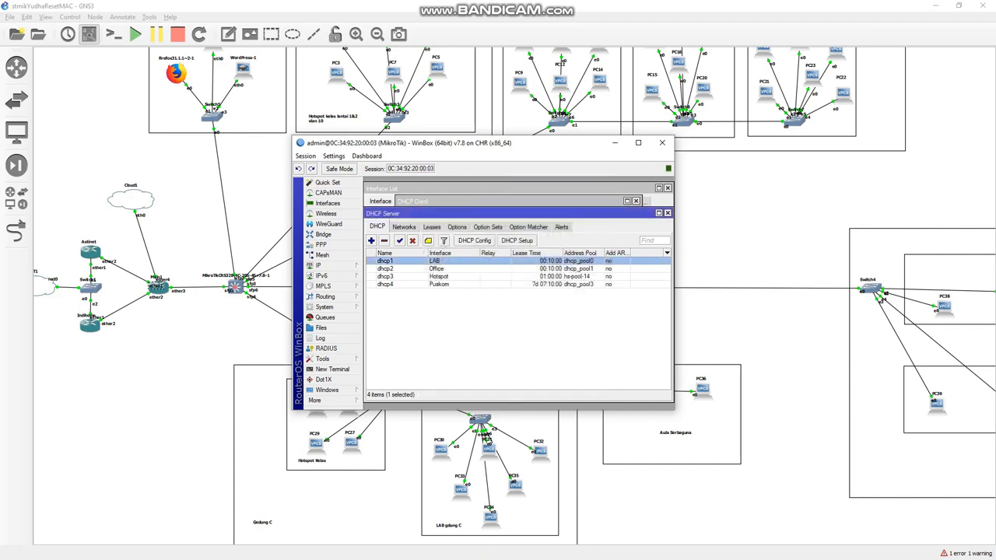
double_click(385, 277)
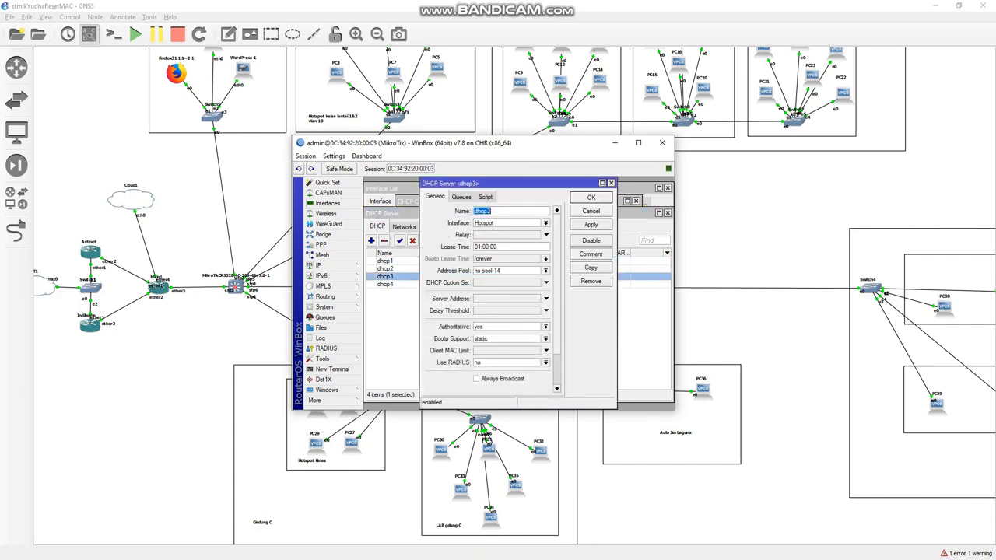
click(611, 183)
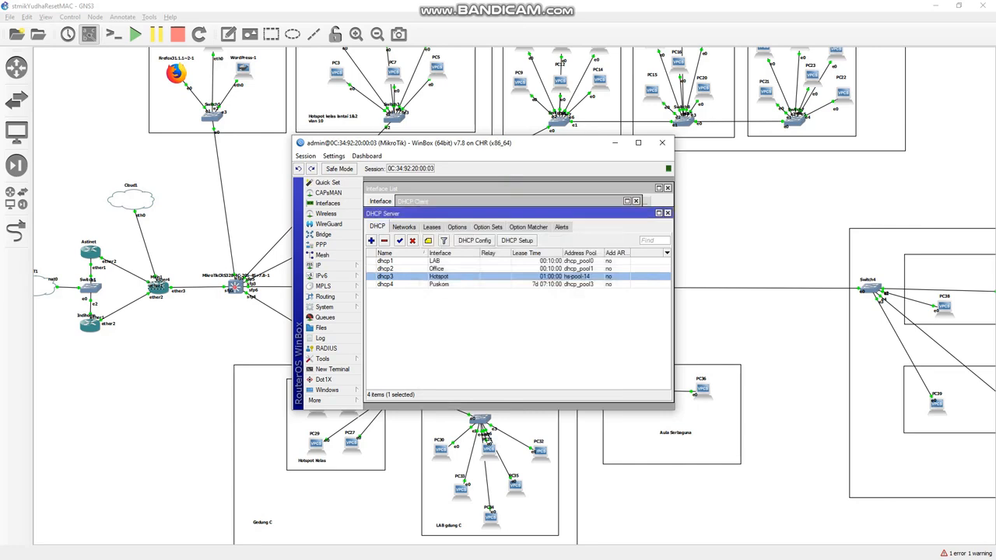
Step: Open the firewall's NAT rules and inspect the general, extra and action settings of rule 1
click(321, 266)
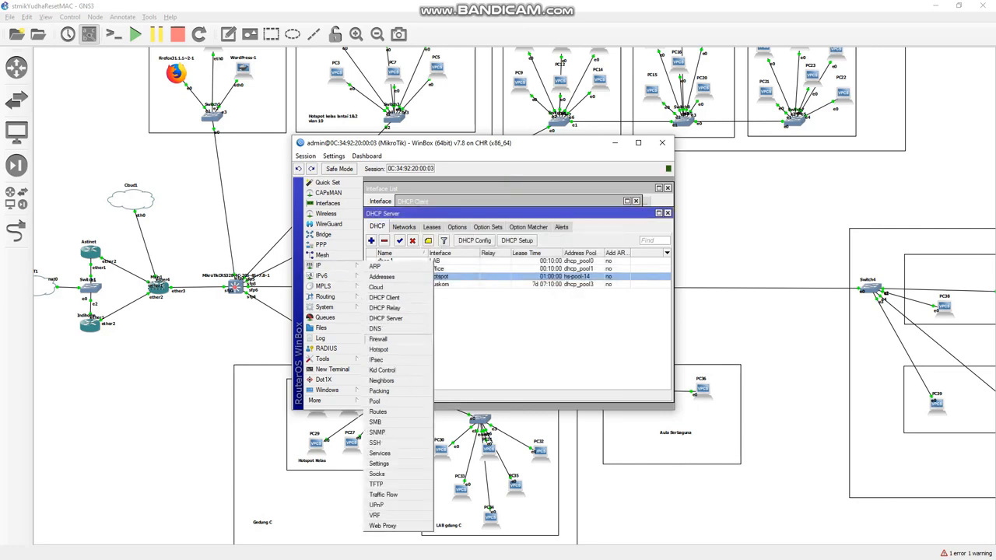
click(378, 339)
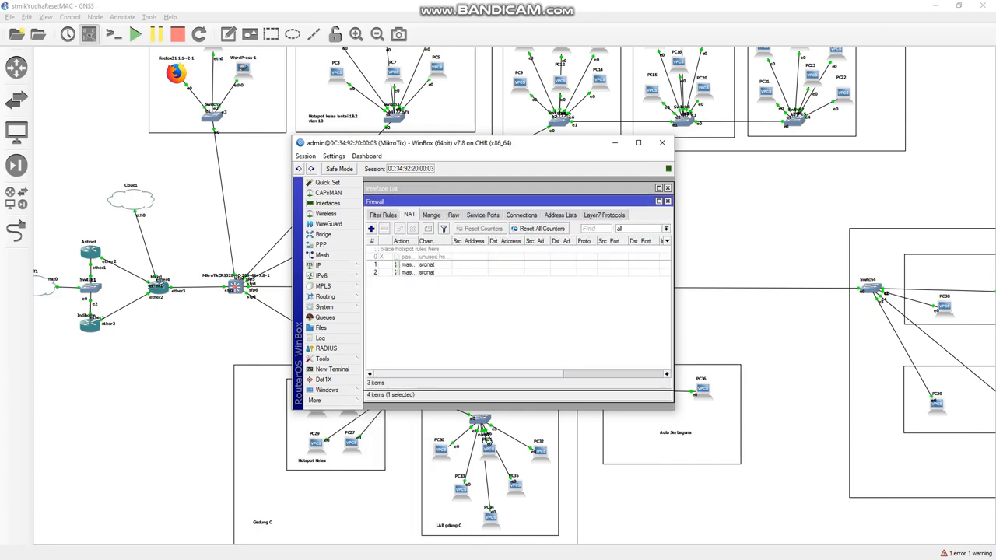
double_click(427, 265)
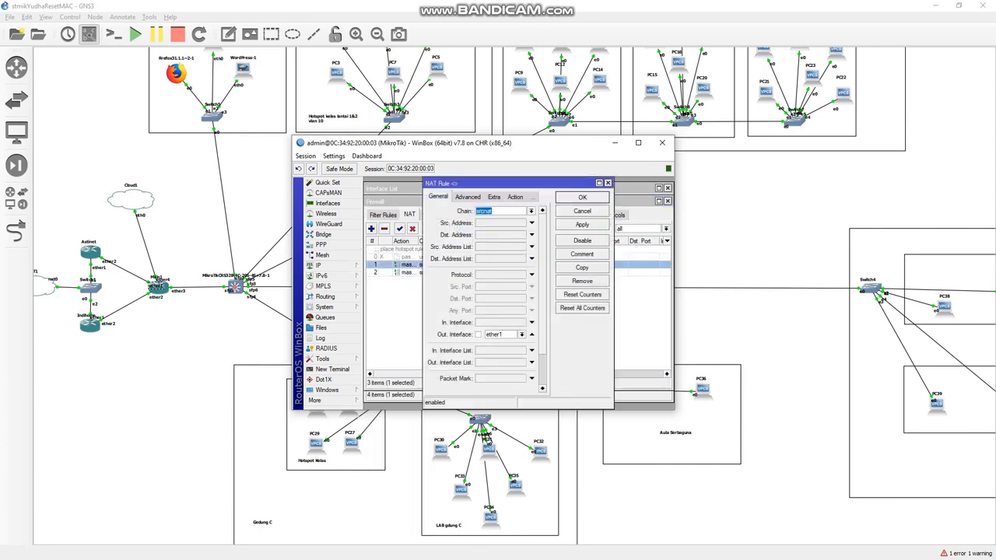
click(494, 197)
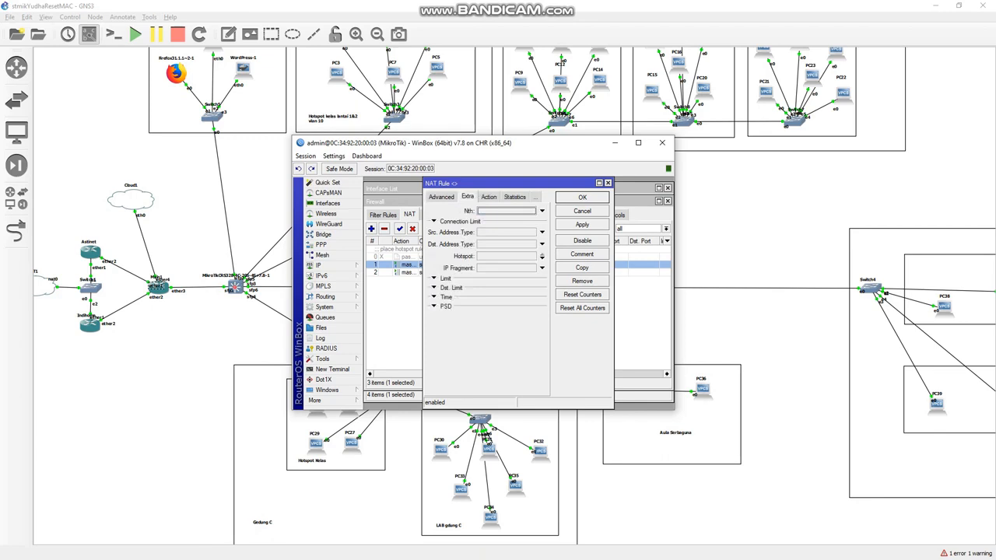
click(514, 197)
click(488, 197)
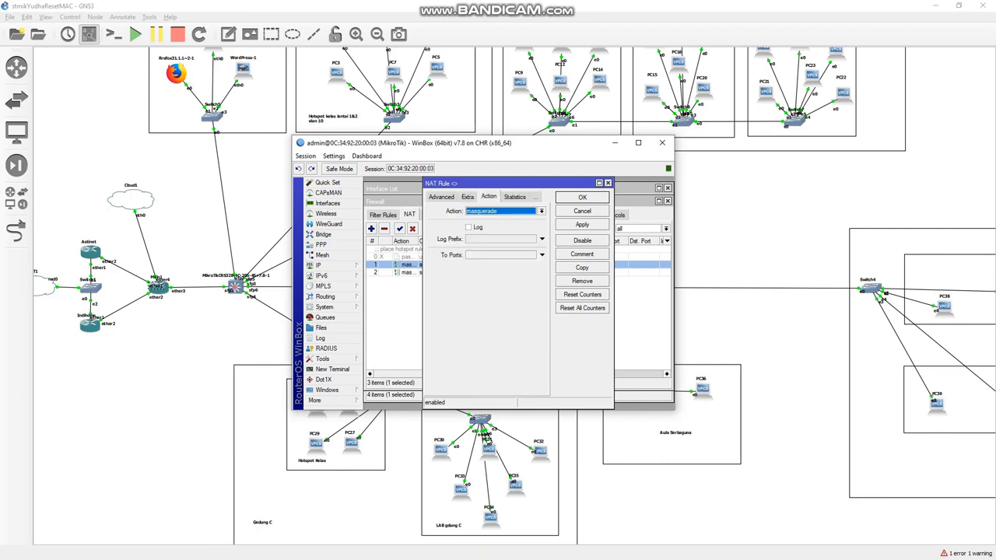
click(441, 197)
click(438, 197)
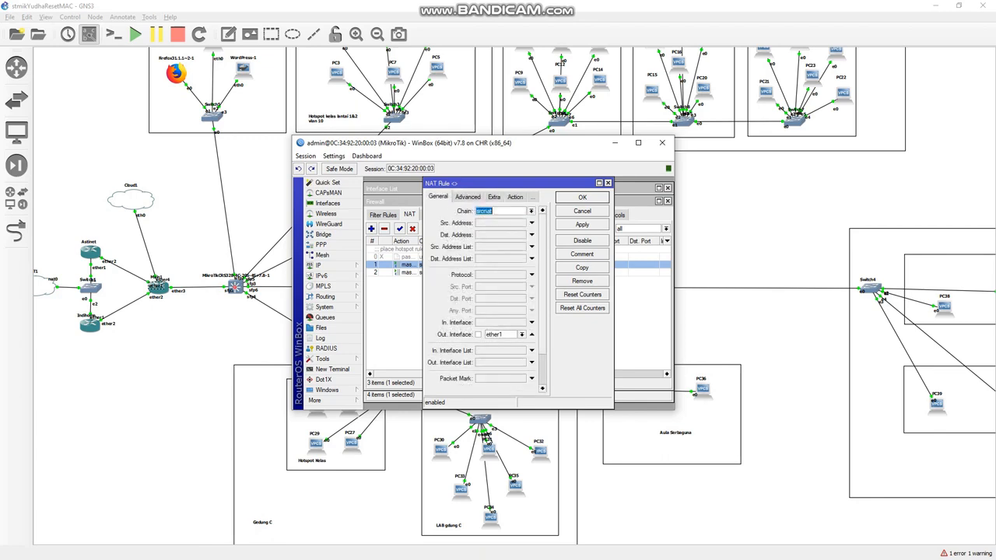
key(Escape)
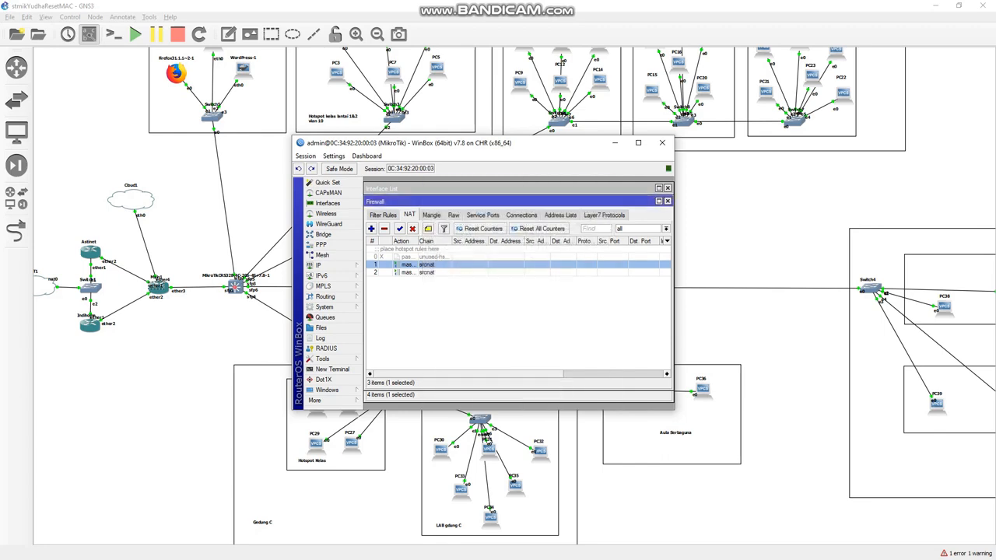
Step: Inspect the outgoing interface and action of NAT rule 2, then close it
double_click(426, 273)
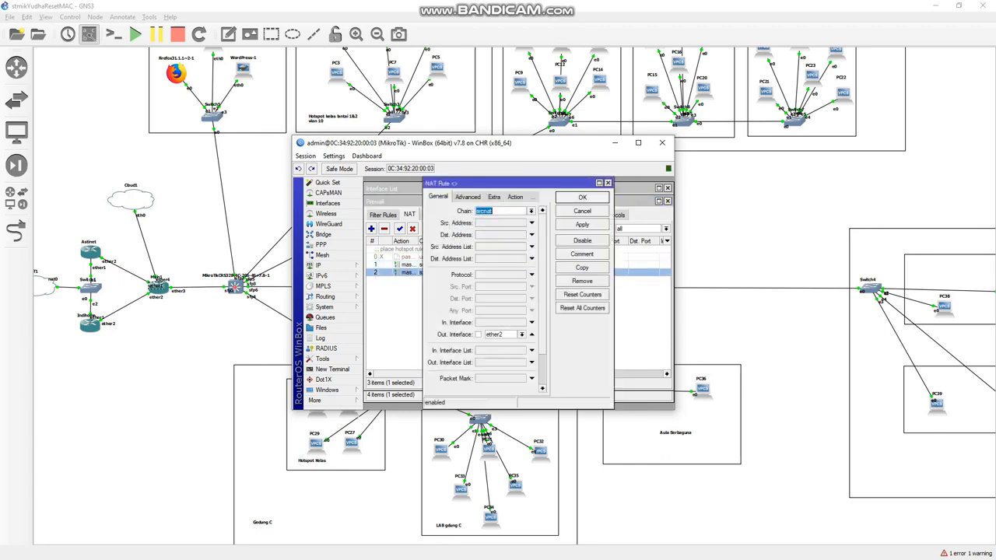
click(515, 197)
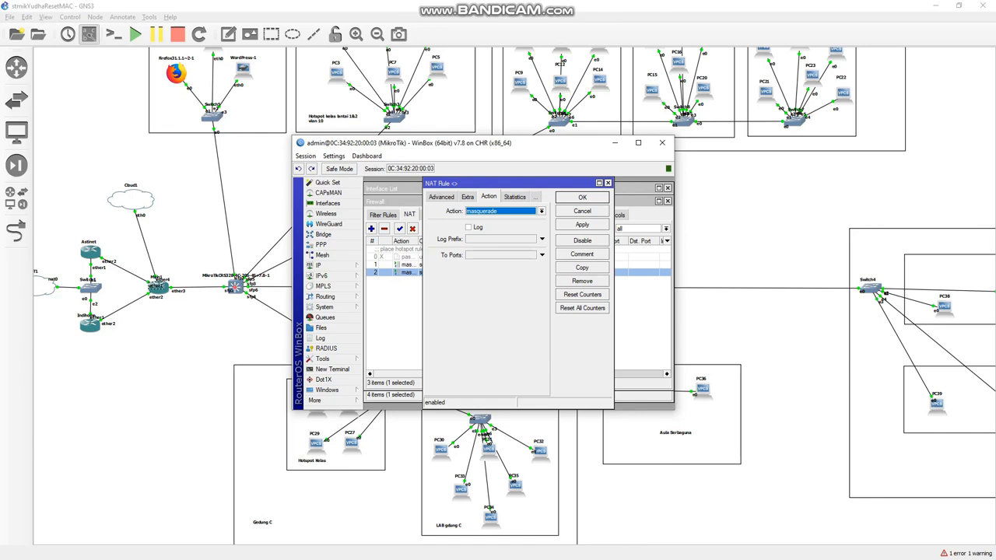
click(607, 183)
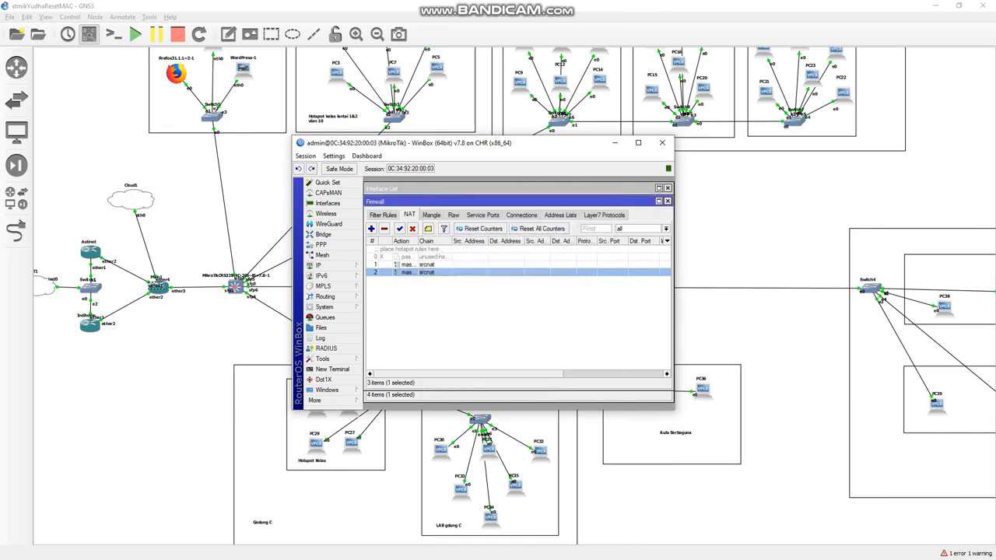
Step: Review the firewall's Layer7 protocols, inspecting the regular expressions for facebook.com and instagram.com
click(604, 214)
double_click(433, 249)
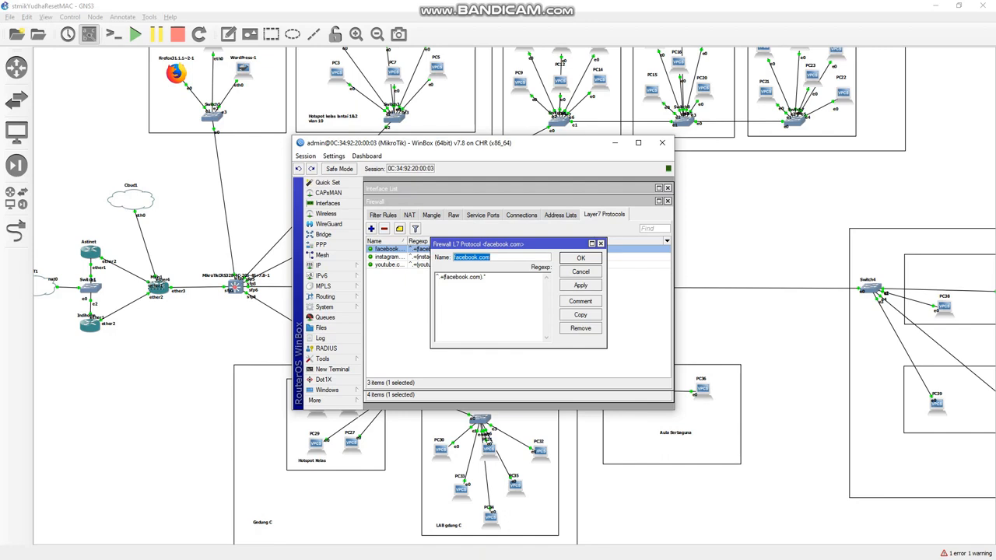
click(600, 244)
double_click(387, 257)
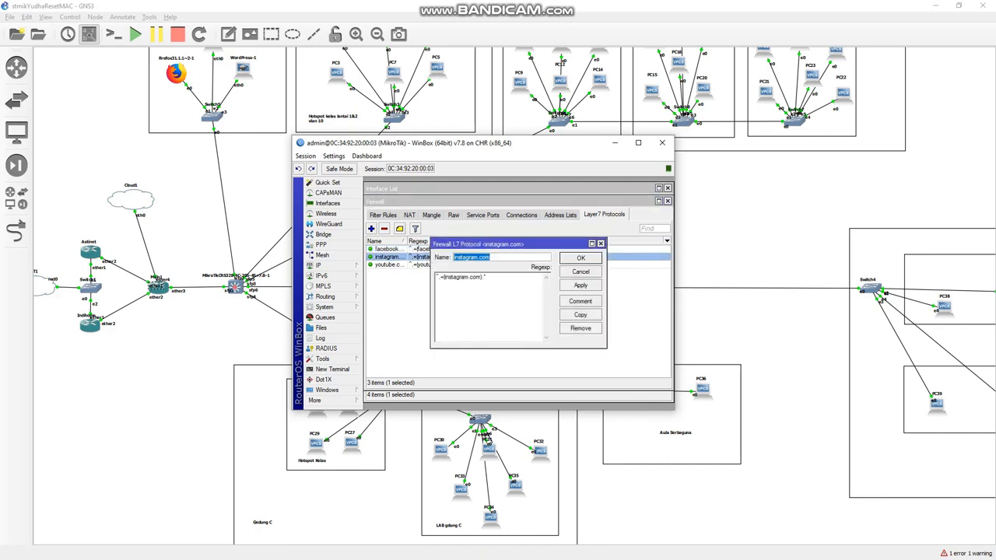
click(601, 244)
Step: Inspect firewall filter rule 1, checking its interfaces, action and Layer7 protocol, and close it
click(383, 214)
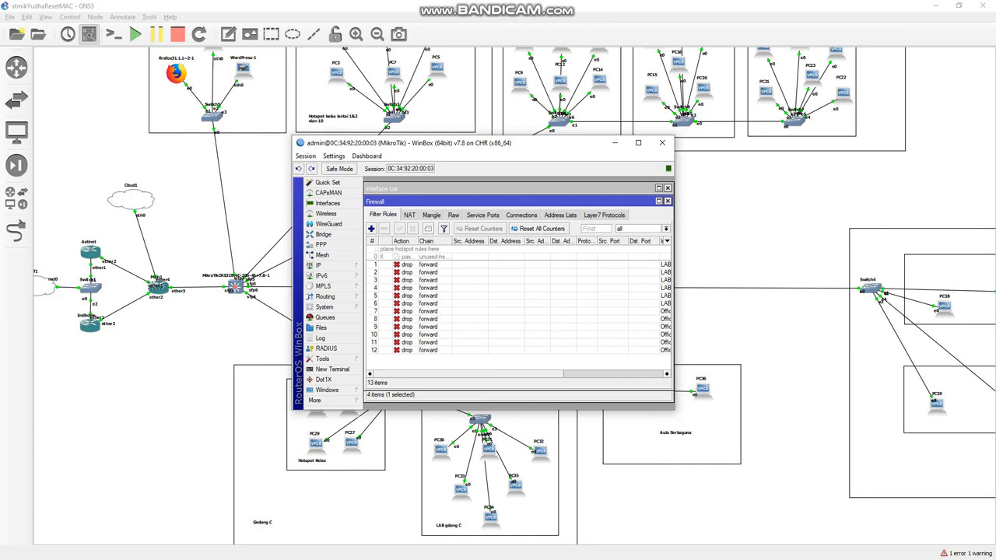
double_click(407, 264)
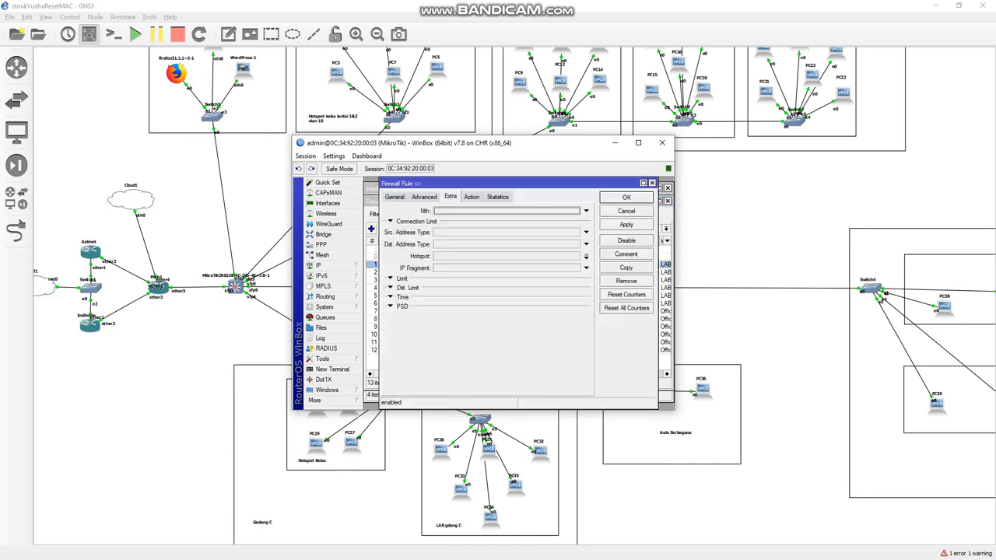
click(394, 196)
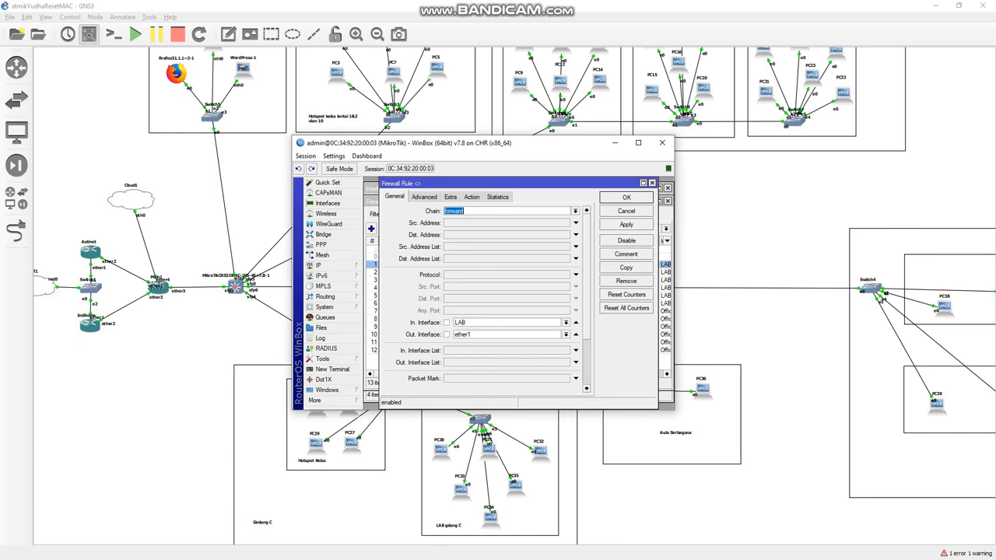
click(471, 197)
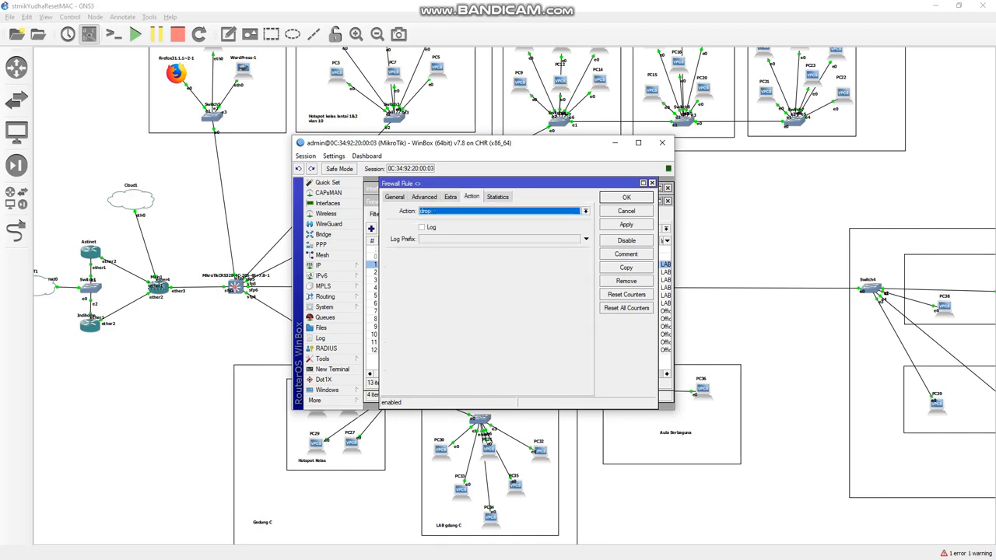
click(424, 196)
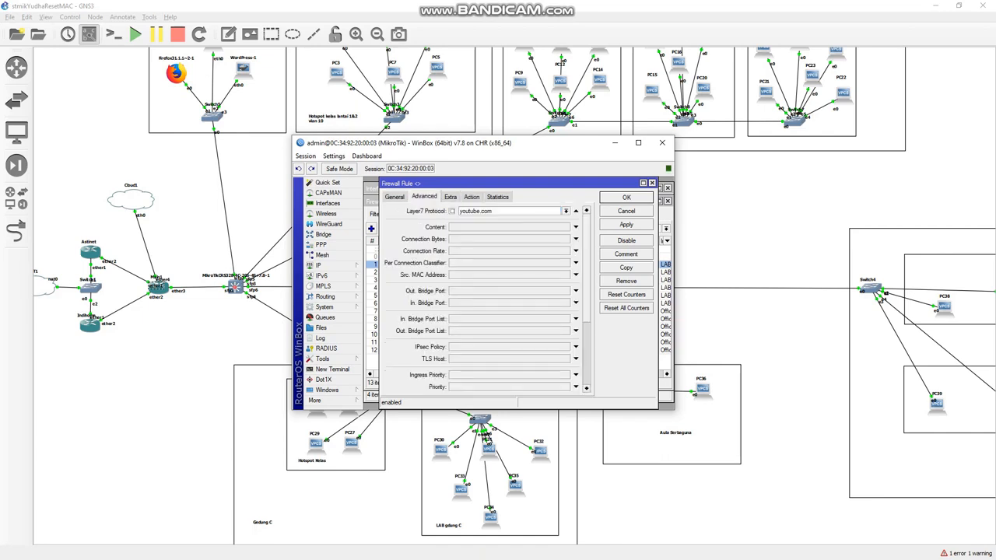
click(652, 183)
Step: Inspect firewall filter rule 9's general, Layer7 protocol and time settings, then minimize the router session
click(467, 327)
double_click(451, 327)
click(394, 197)
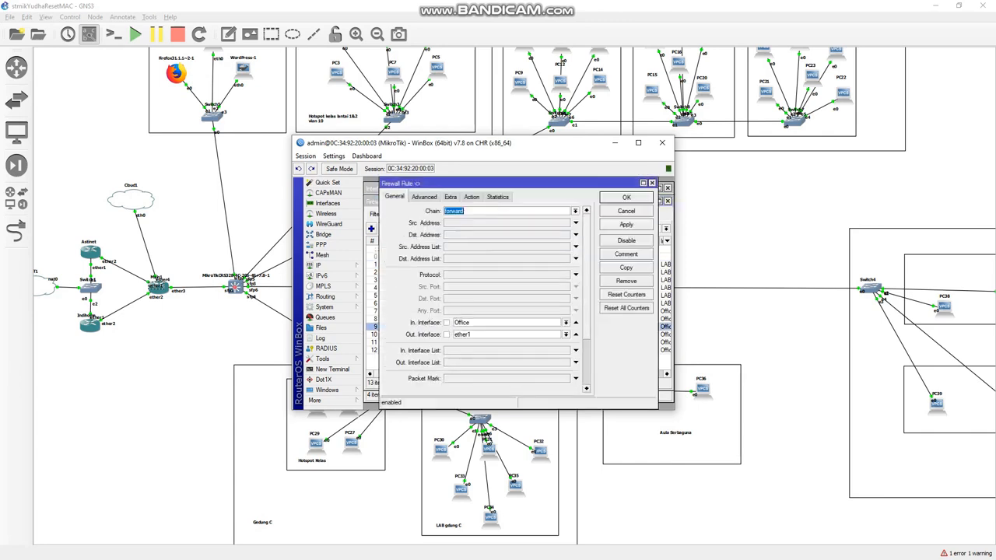
click(424, 197)
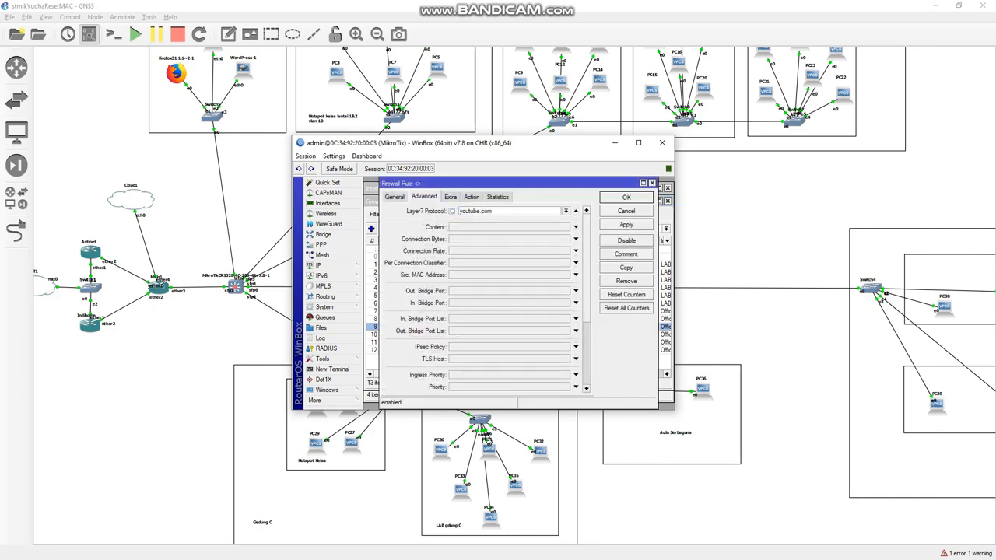
click(451, 197)
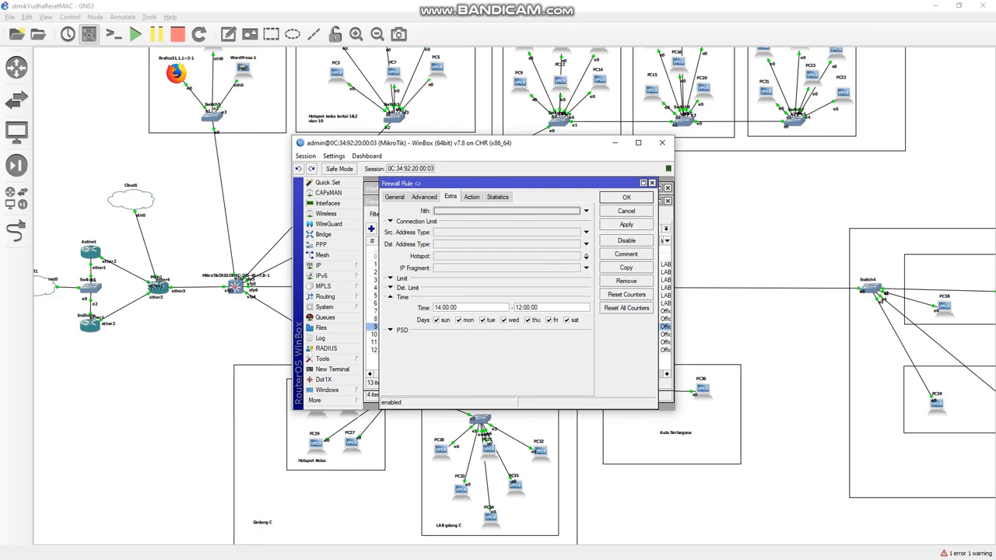
click(615, 143)
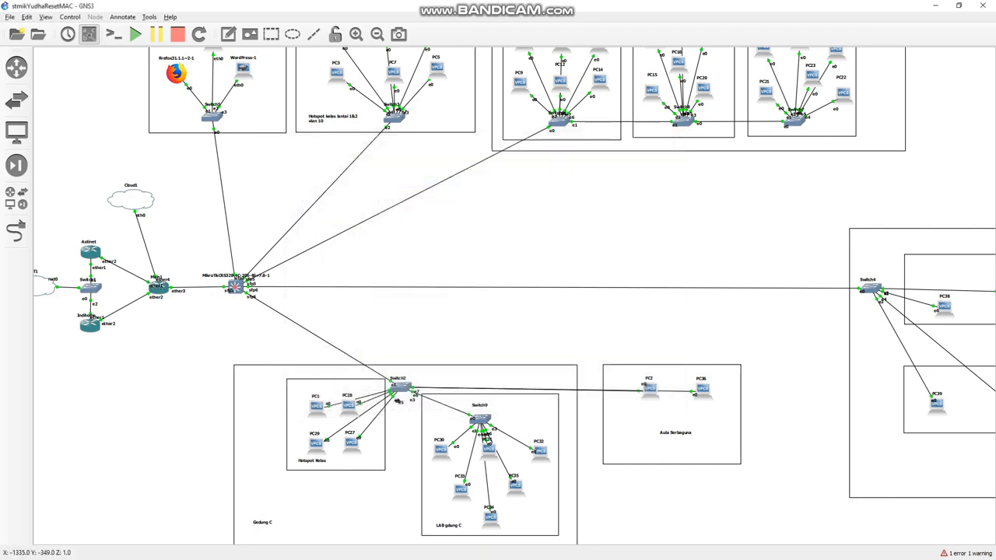
Step: Delete the link between Cloud1 and Main1, and connect Cloud1 to port sfp7 of the MikroTik CRS328 switch instead
right_click(144, 238)
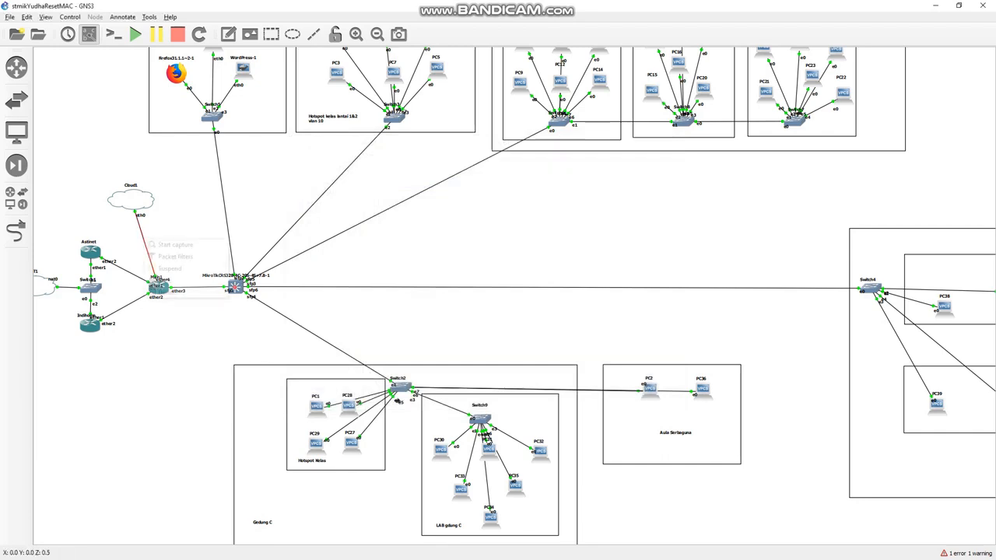
click(167, 291)
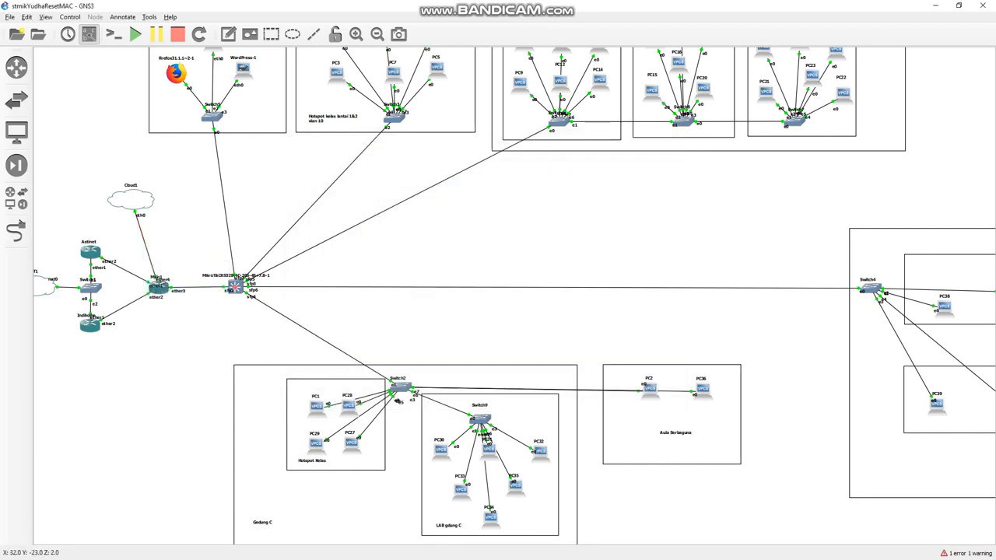
click(16, 230)
click(152, 211)
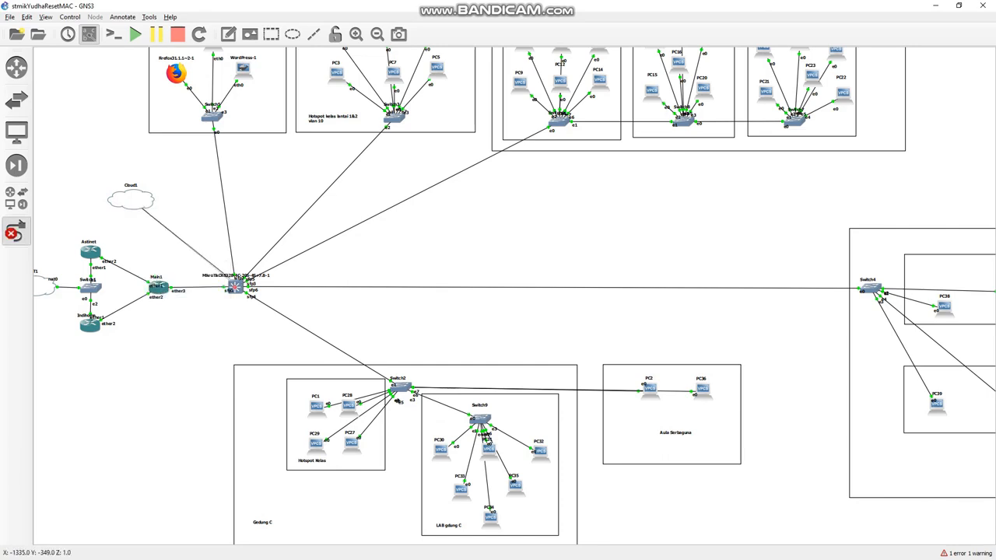
click(235, 284)
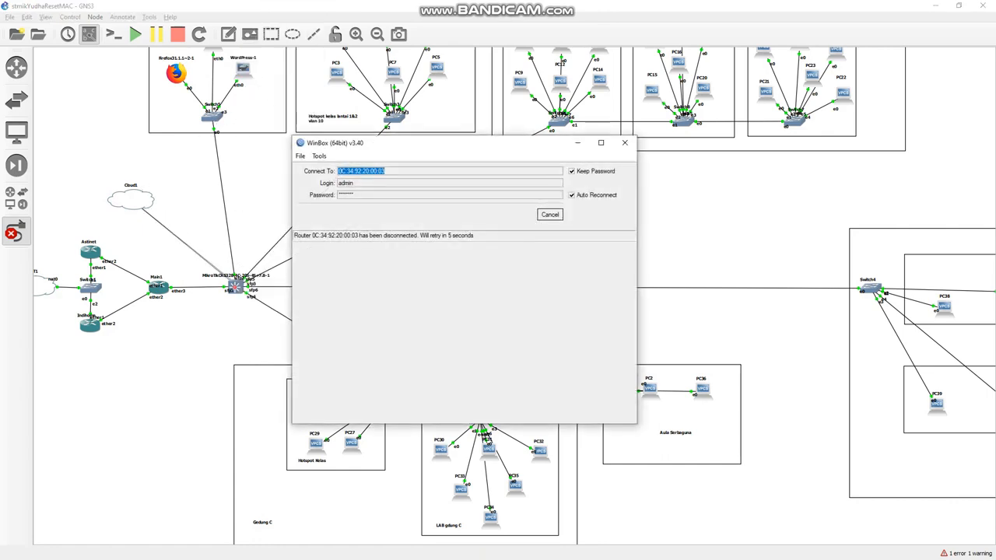
click(234, 284)
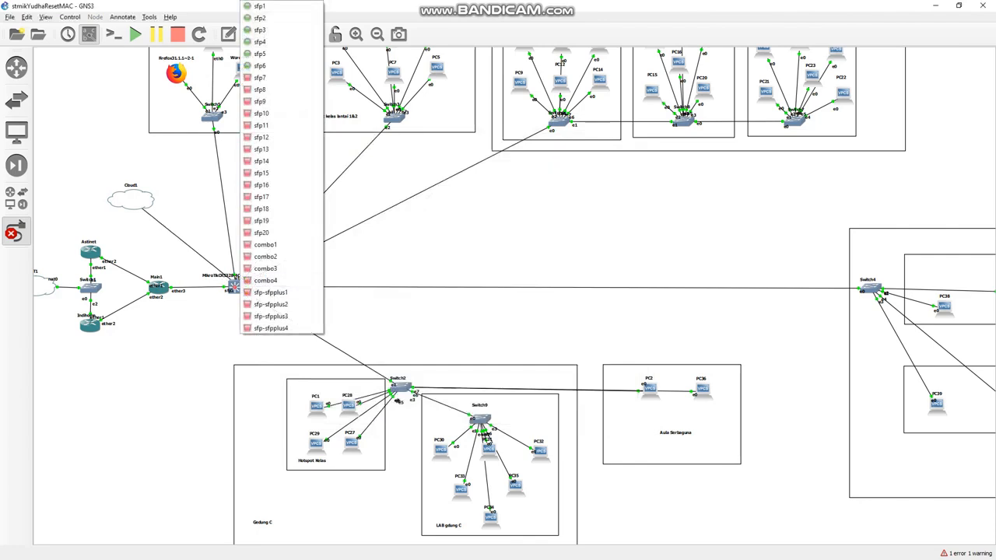
click(261, 78)
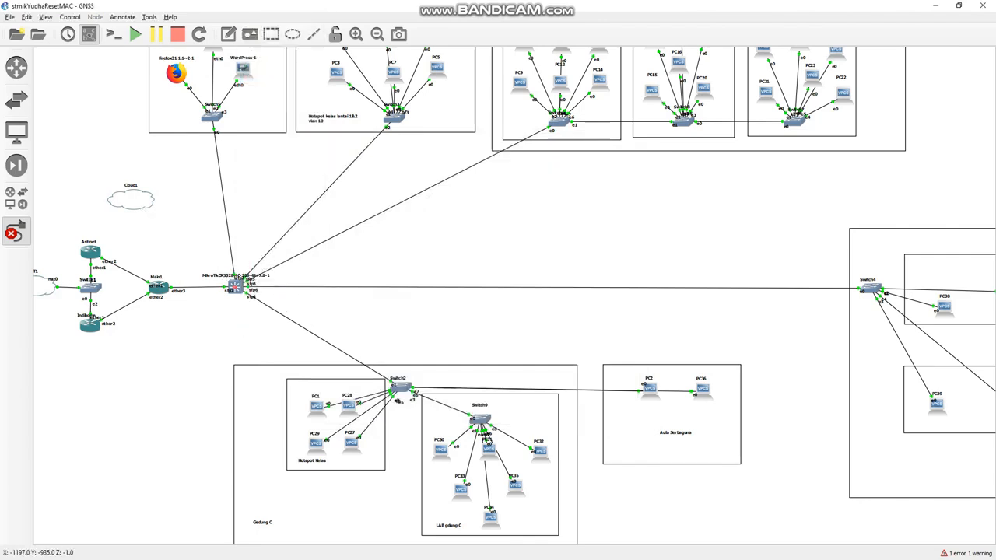
Step: Switch to WinBox, refresh the neighbor list, and bring the SW1 session forward with the login window minimized
key(alt+Tab)
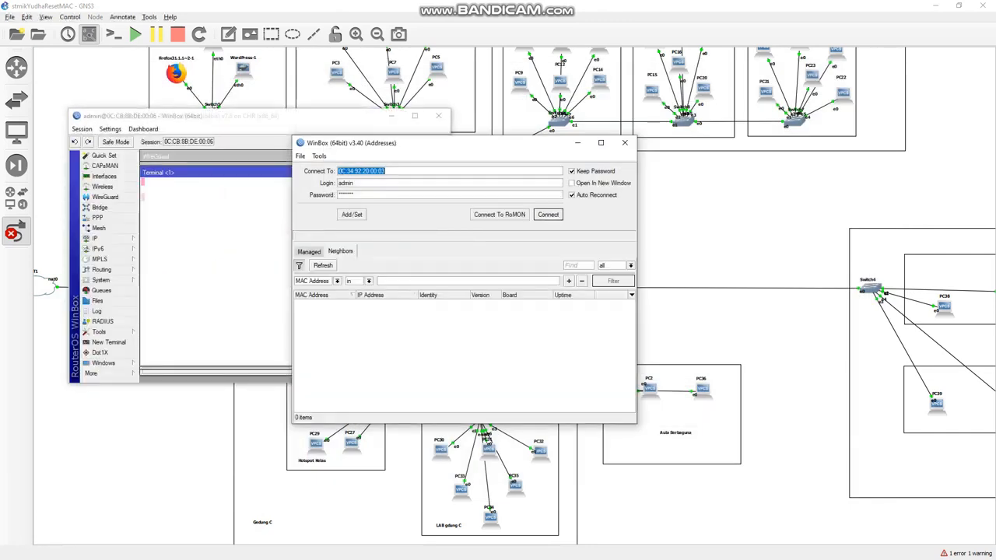
click(323, 265)
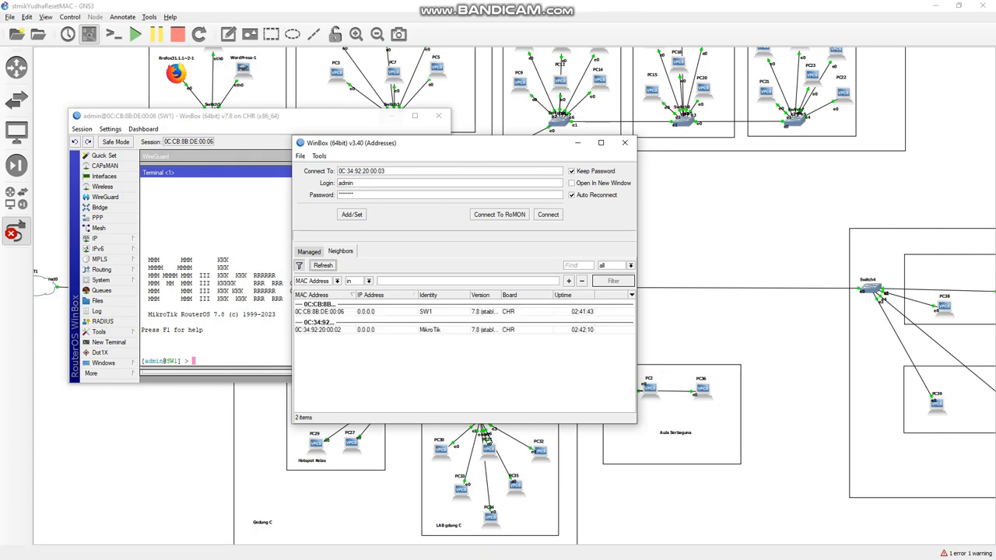
click(335, 117)
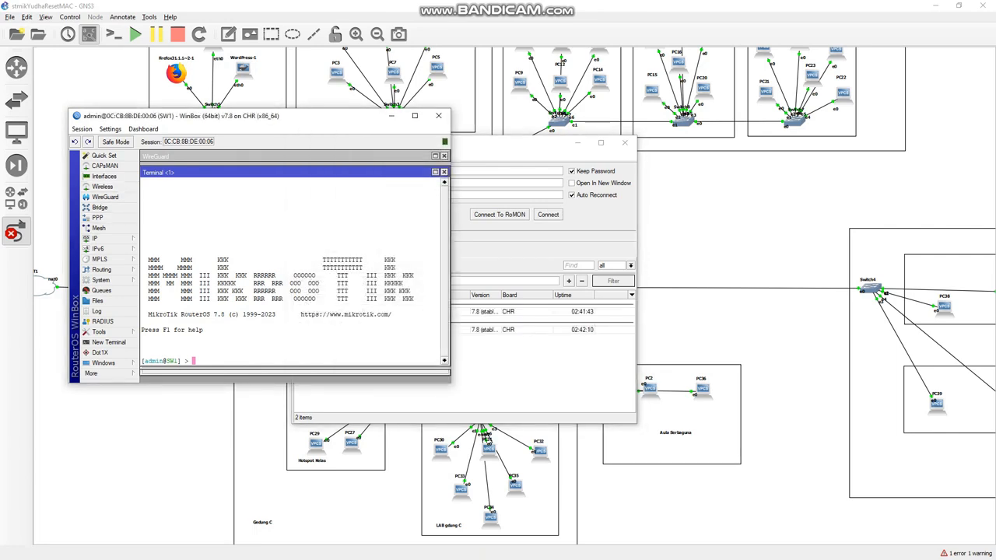
click(577, 144)
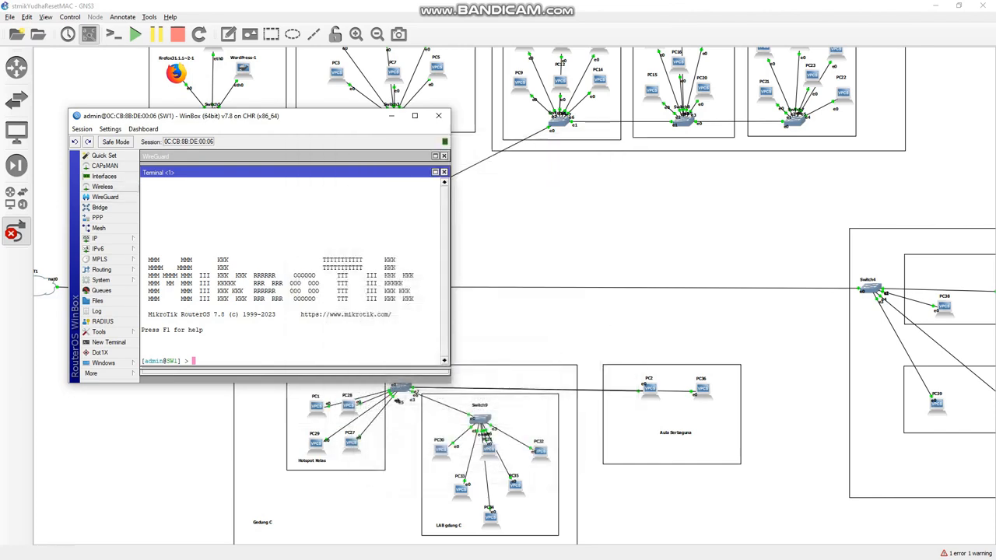
Step: Review SW1's VLAN interfaces and its bridge list, selecting bridge1
click(104, 176)
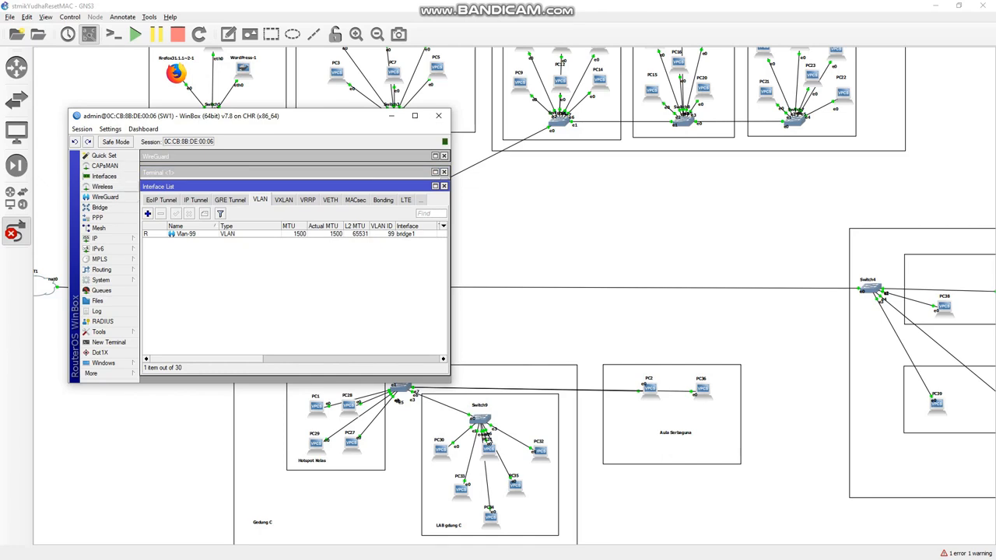
click(100, 208)
click(226, 229)
click(154, 188)
click(187, 222)
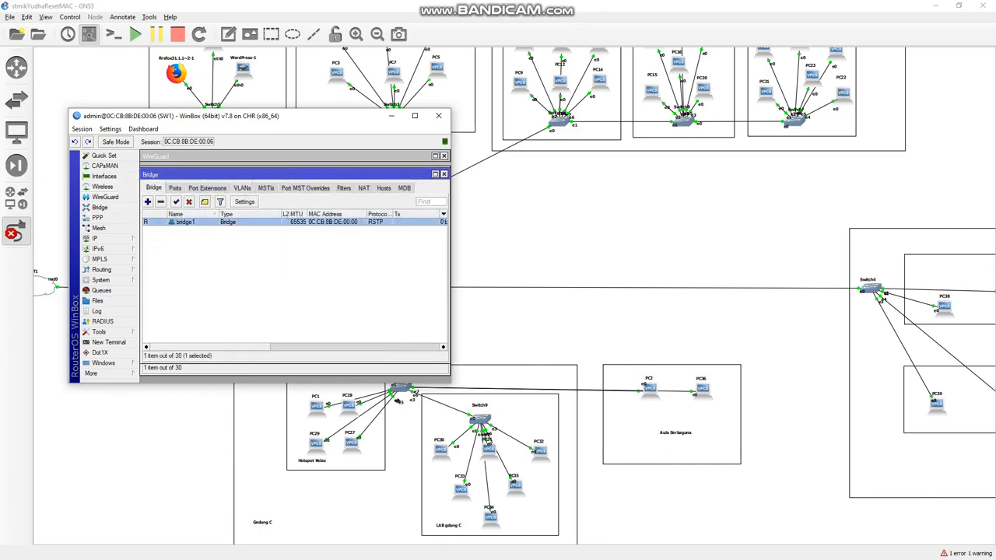
Step: Go through SW1's bridge ports from ether1 to ether7, moving the session window clear of the main switch in the topology
click(175, 188)
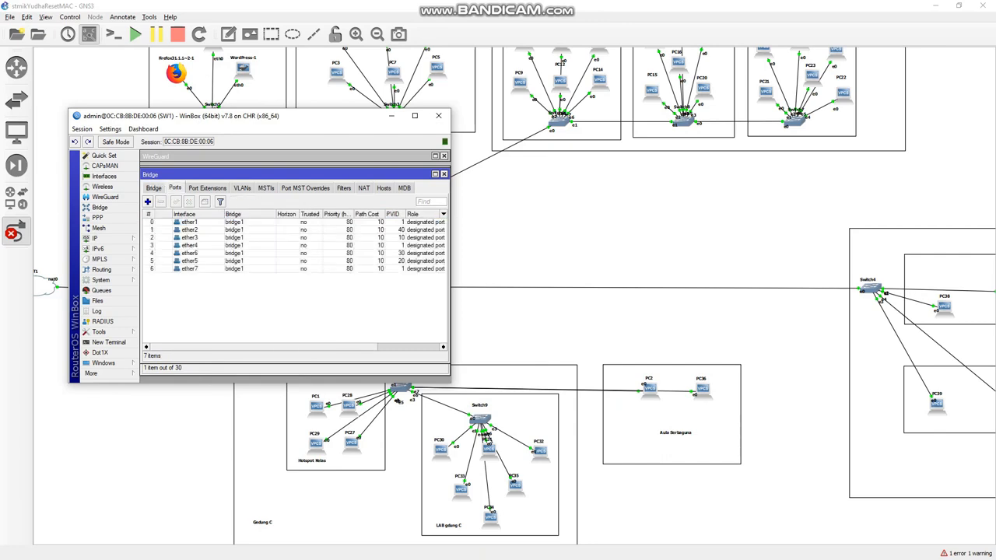
click(187, 223)
drag(234, 115, 529, 157)
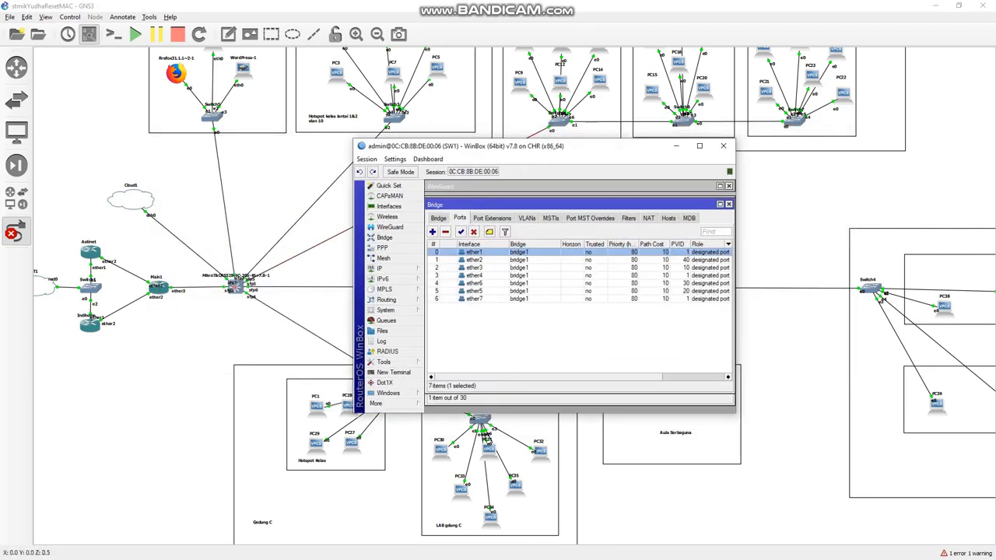
key(Down)
key(Down)
key(Down)
key(Down)
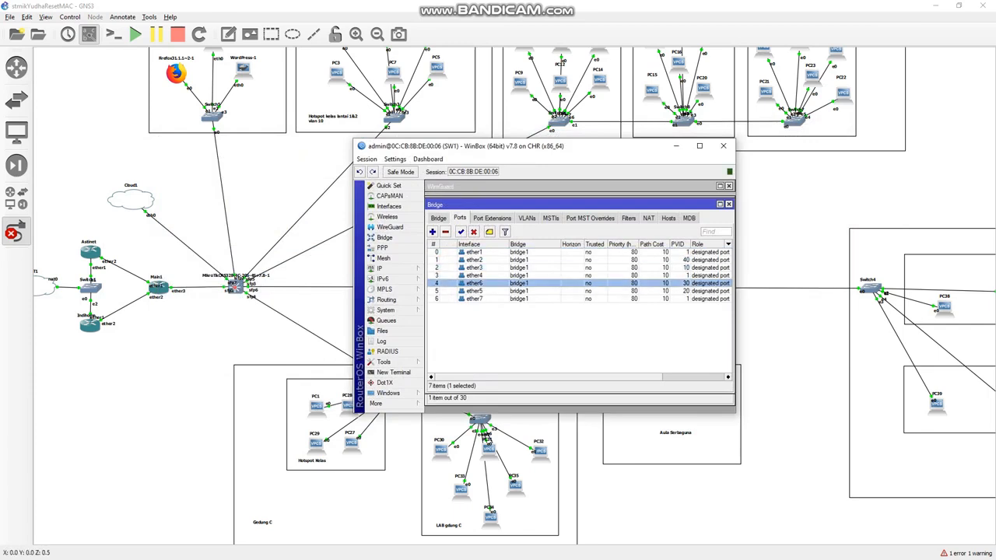
key(Down)
key(Down)
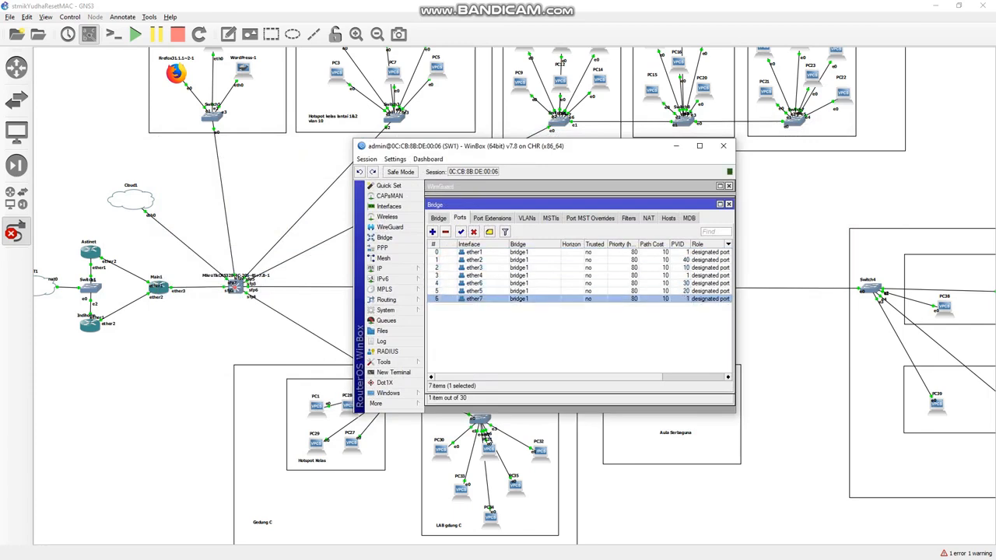
Step: Inspect the VLAN settings of bridge ports ether2, ether3, ether6 and ether5, closing each one without changes
double_click(476, 260)
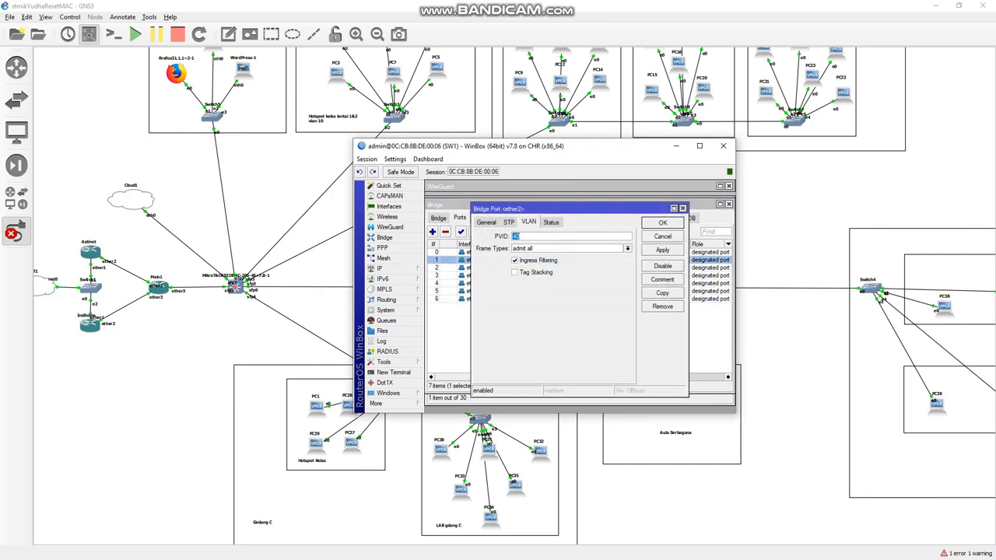
click(683, 209)
double_click(498, 268)
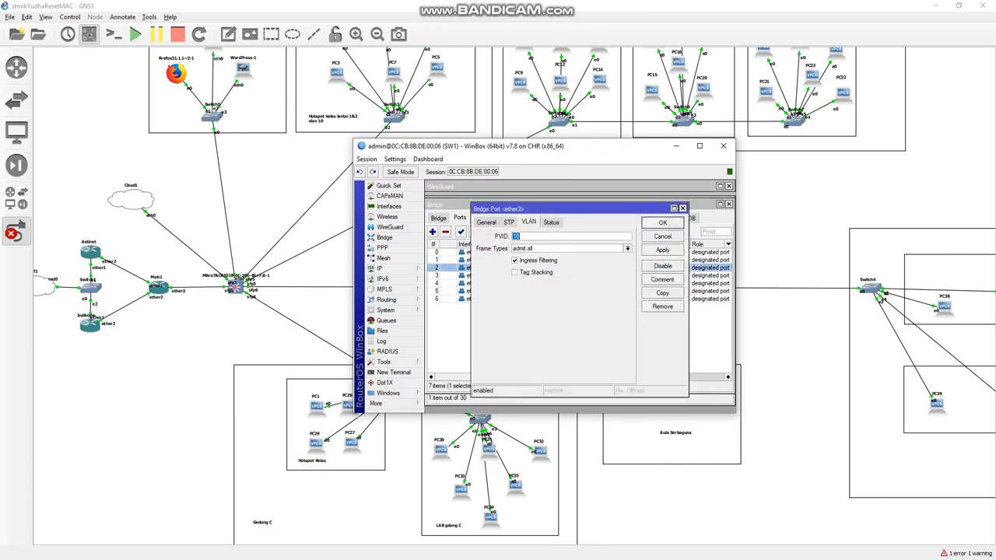
click(682, 209)
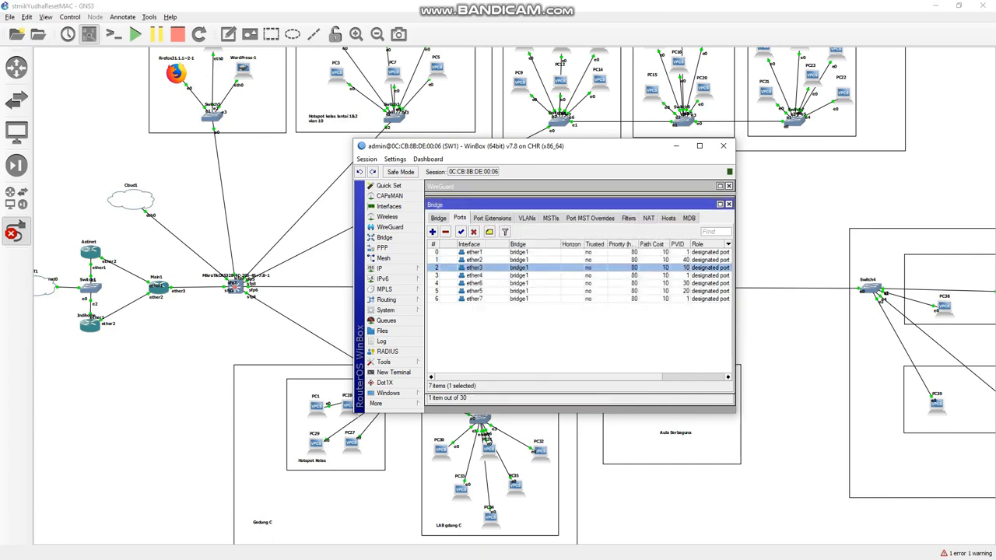
double_click(482, 283)
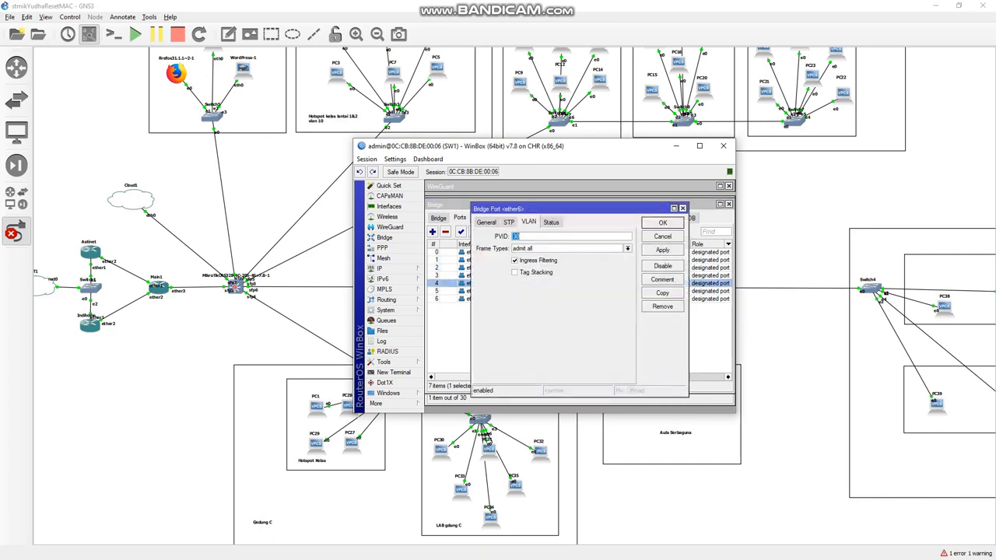
key(Escape)
double_click(478, 291)
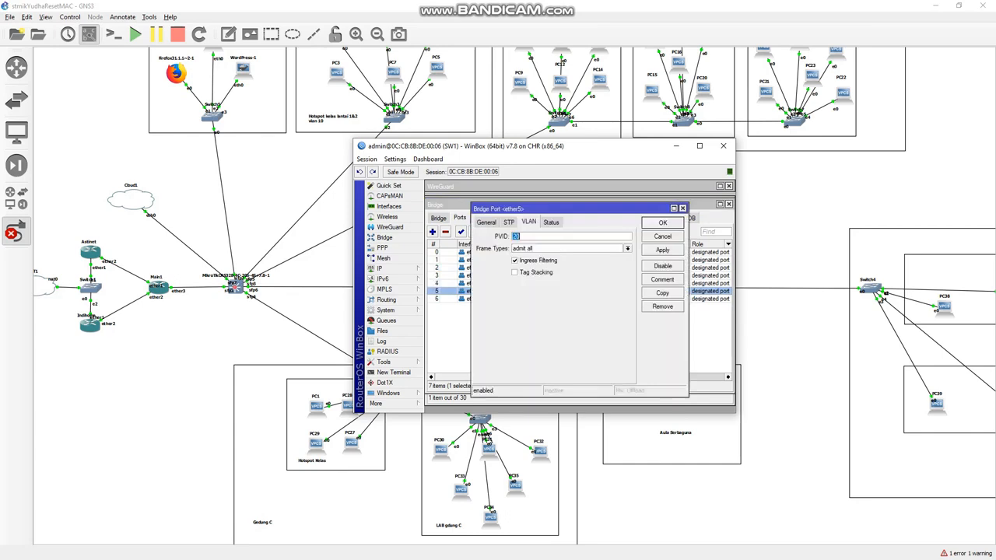
key(Escape)
Step: Inspect the VLAN settings of bridge ports ether1 and ether4, closing both without changes
double_click(478, 252)
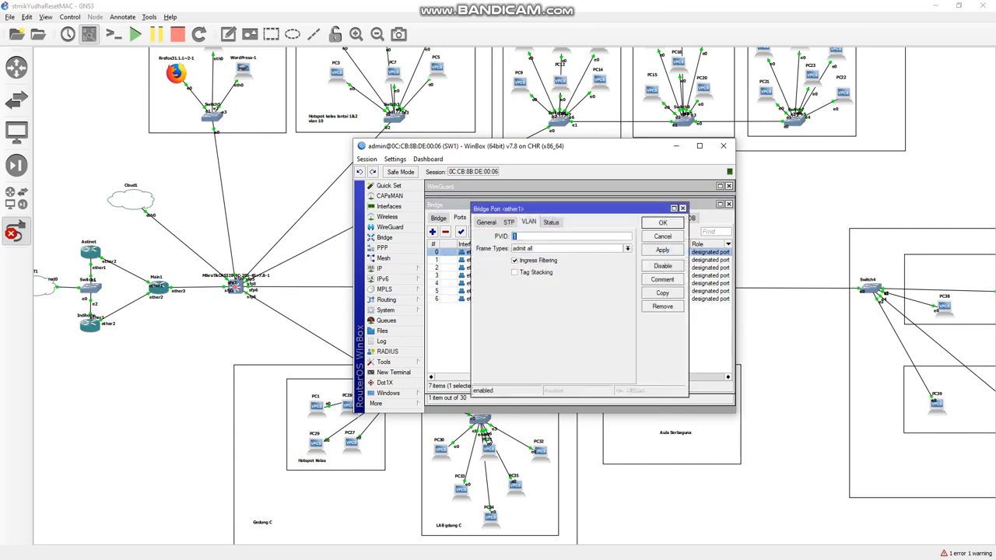
click(682, 208)
double_click(476, 275)
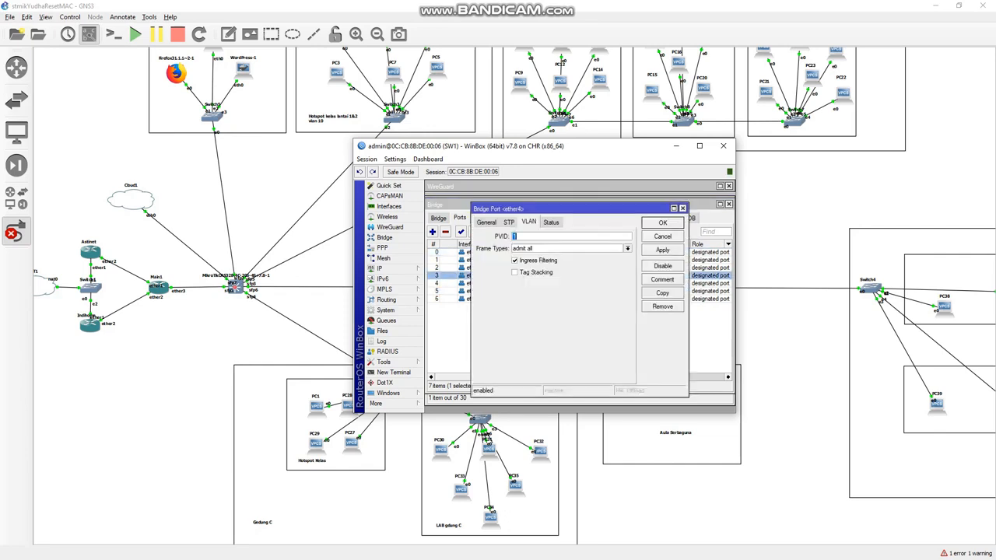
click(683, 207)
Step: Review SW1's bridge VLAN table and inspect the tagged and untagged ports of the VLAN 10 entry, then close it
click(527, 219)
click(561, 252)
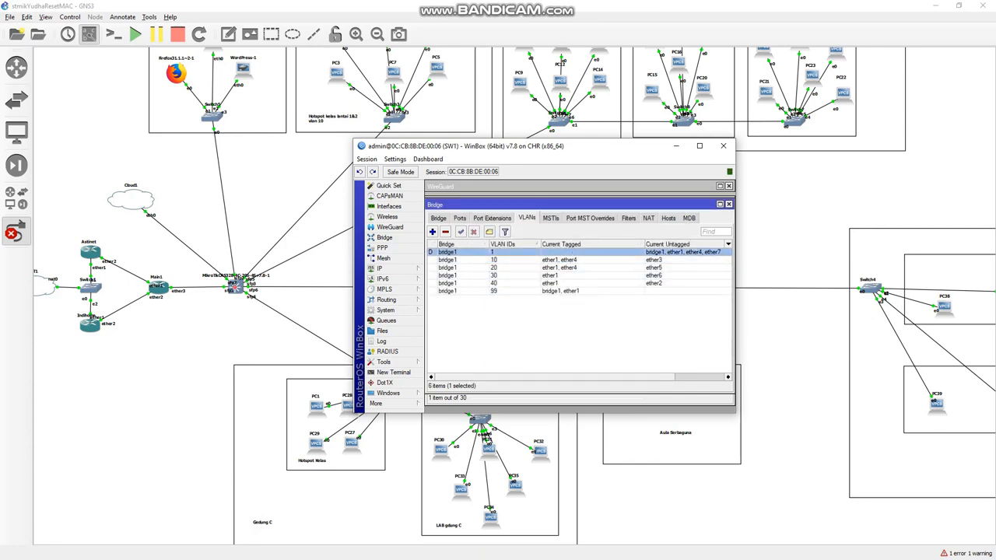
double_click(560, 260)
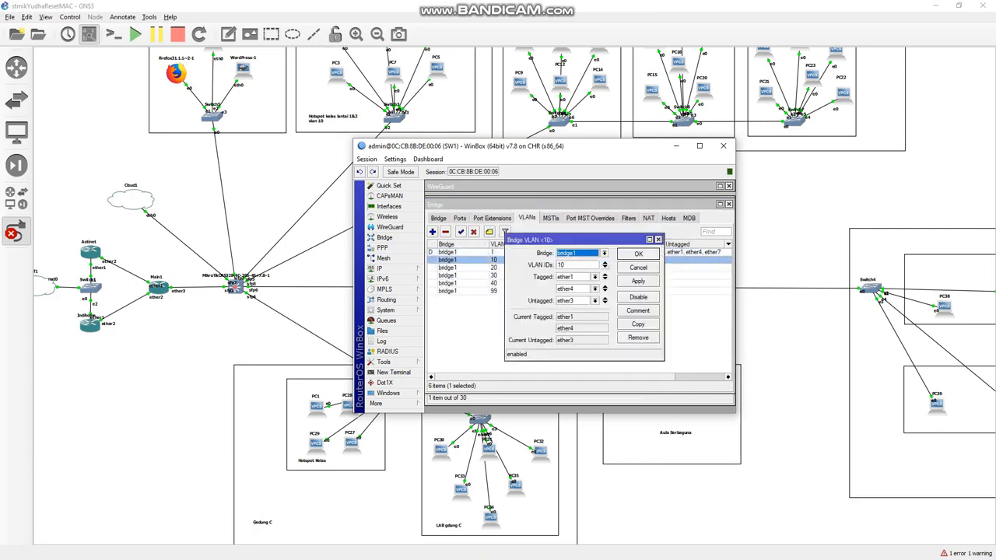
drag(614, 148, 699, 86)
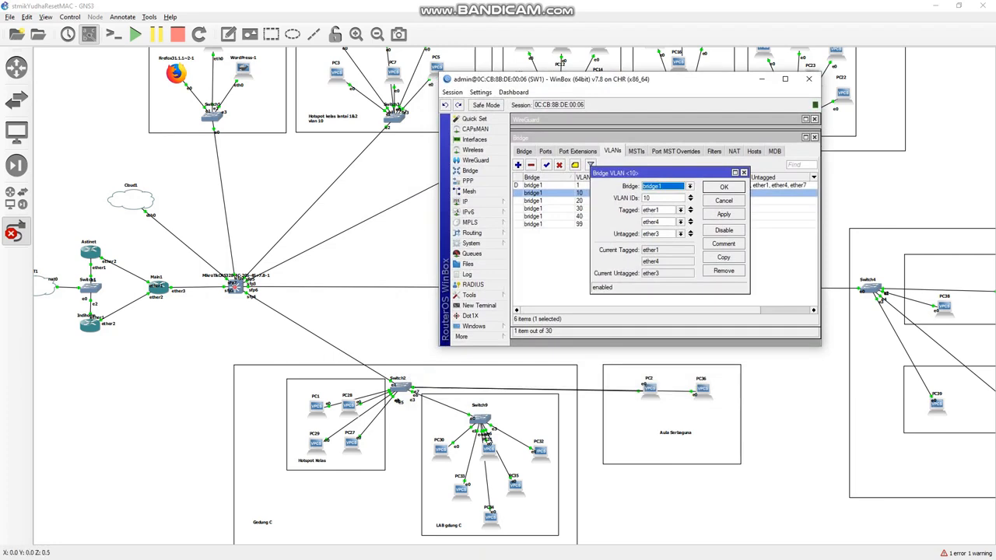
click(744, 172)
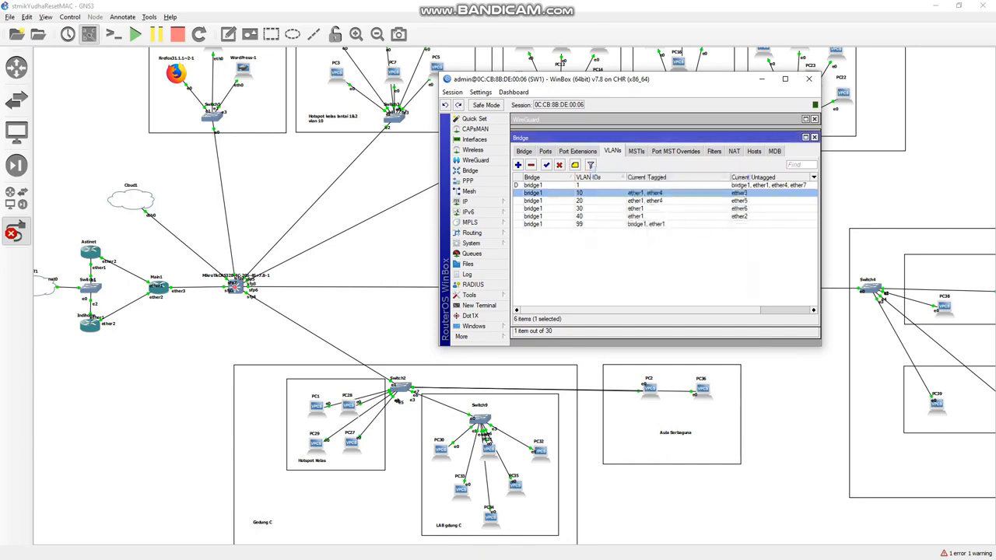
drag(641, 81, 647, 125)
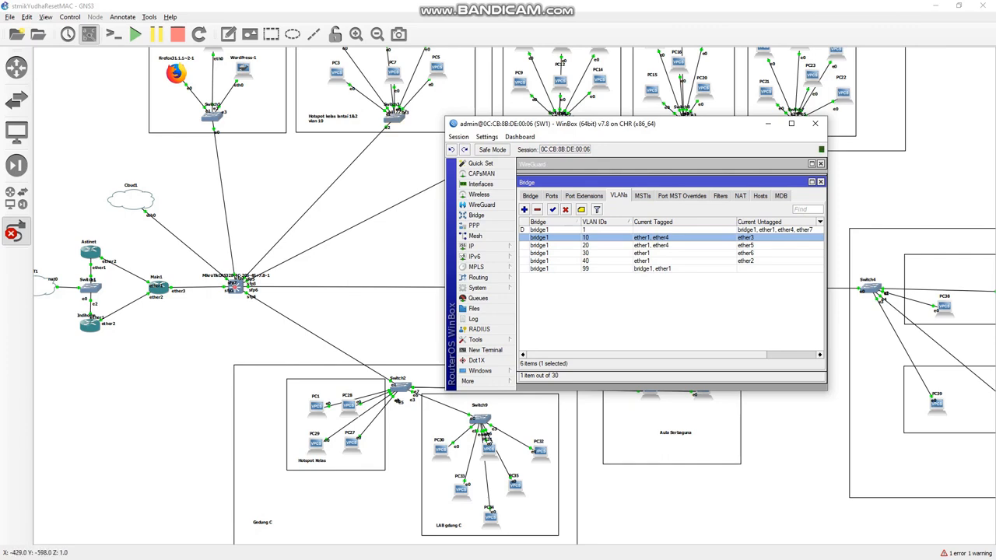
Step: Minimize the SW1 session and open Switch2's configuration to examine ports 1 and 6, moving the dialog clear of the switch
scroll(395, 117, down, 1)
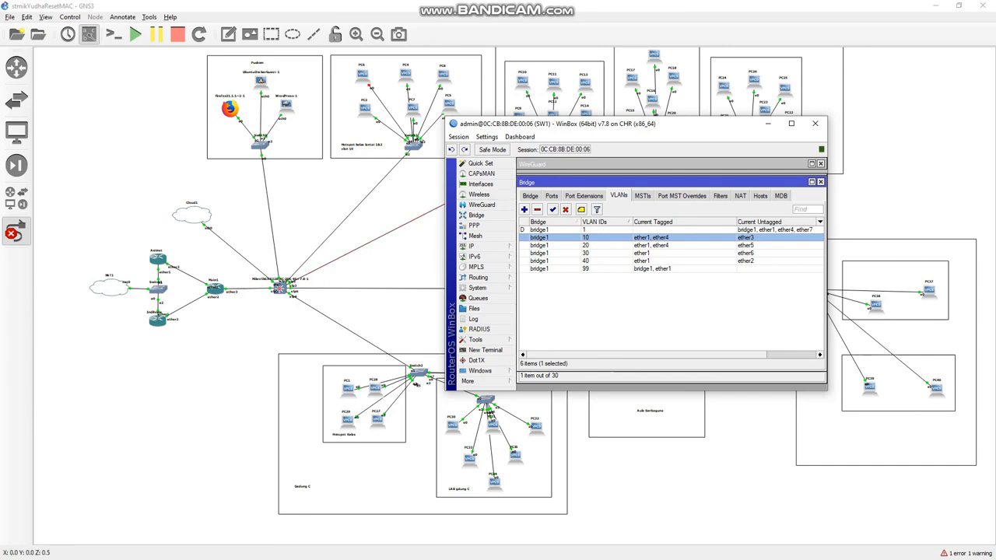
click(768, 124)
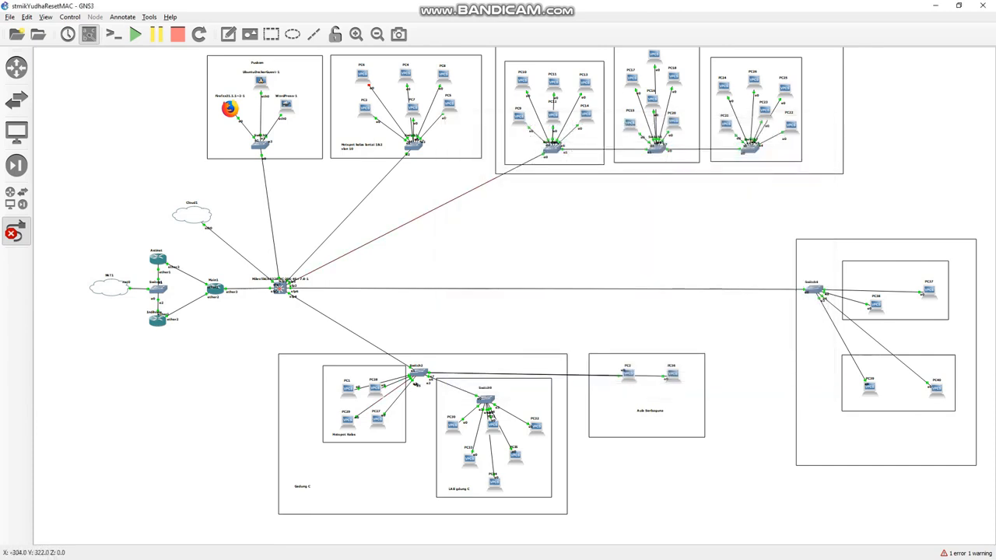
click(422, 373)
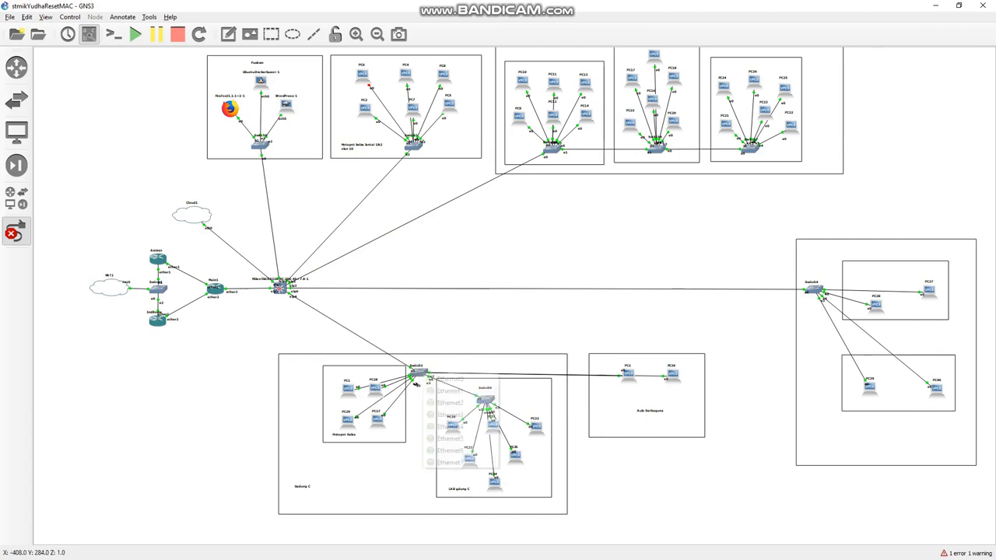
key(Escape)
key(Escape)
double_click(418, 377)
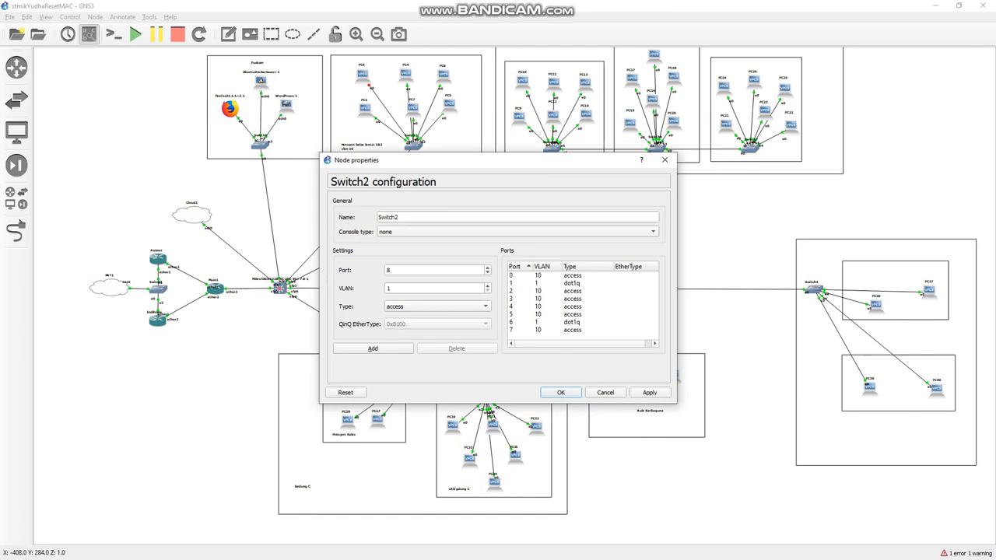
click(572, 283)
drag(524, 167, 615, 150)
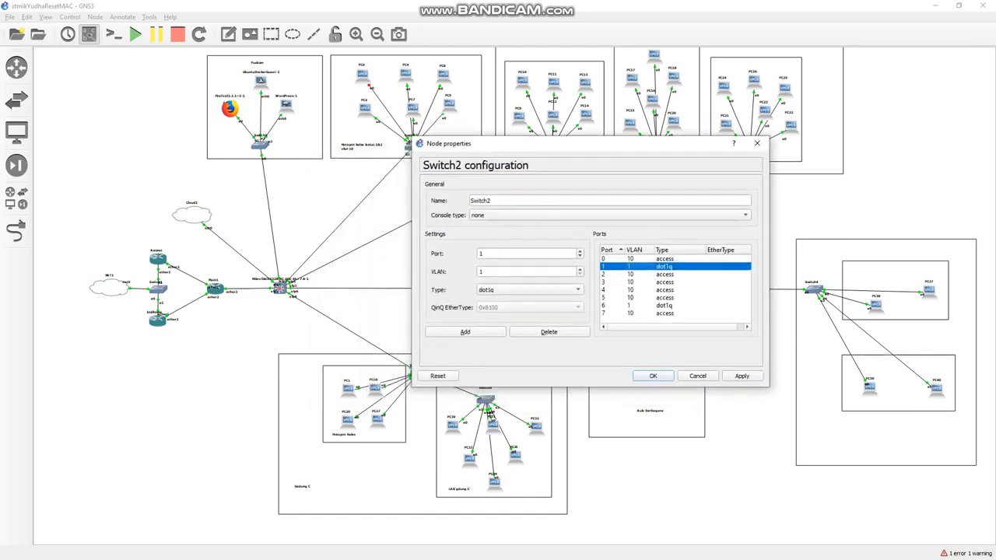
click(638, 305)
drag(587, 149, 582, 95)
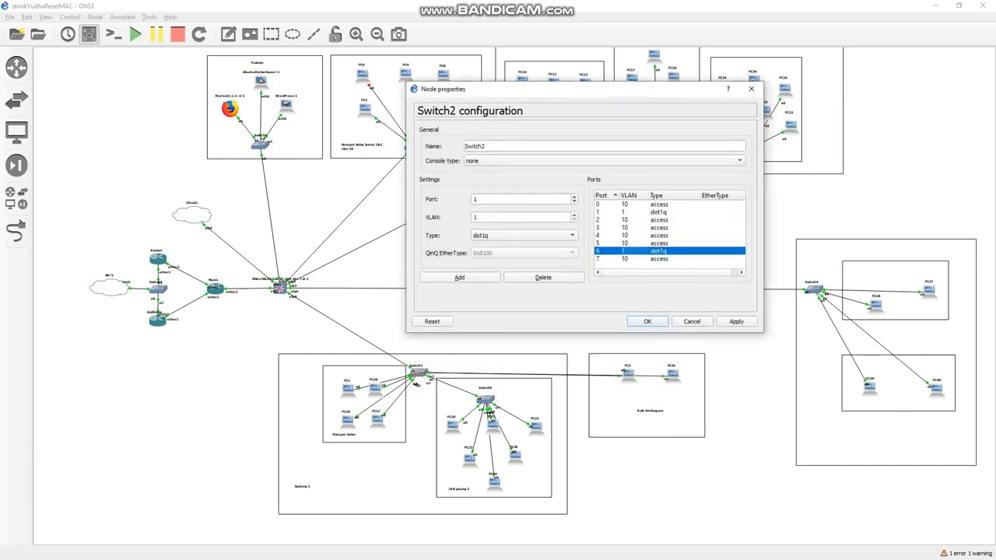
Step: Examine the VLAN and type settings of Switch2's ports 0, 1 and 2, closing the configuration without changes
click(635, 205)
click(634, 213)
click(635, 204)
click(634, 220)
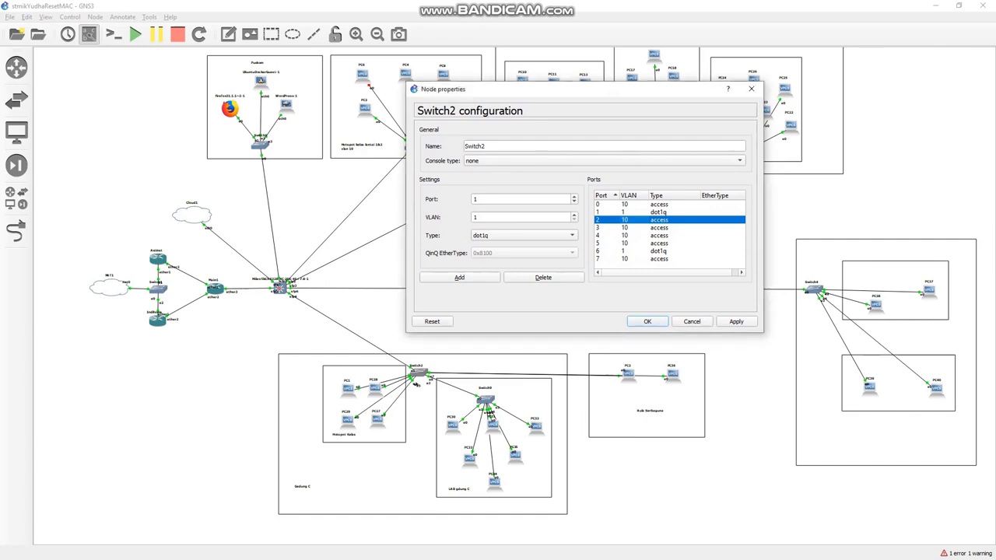
click(752, 89)
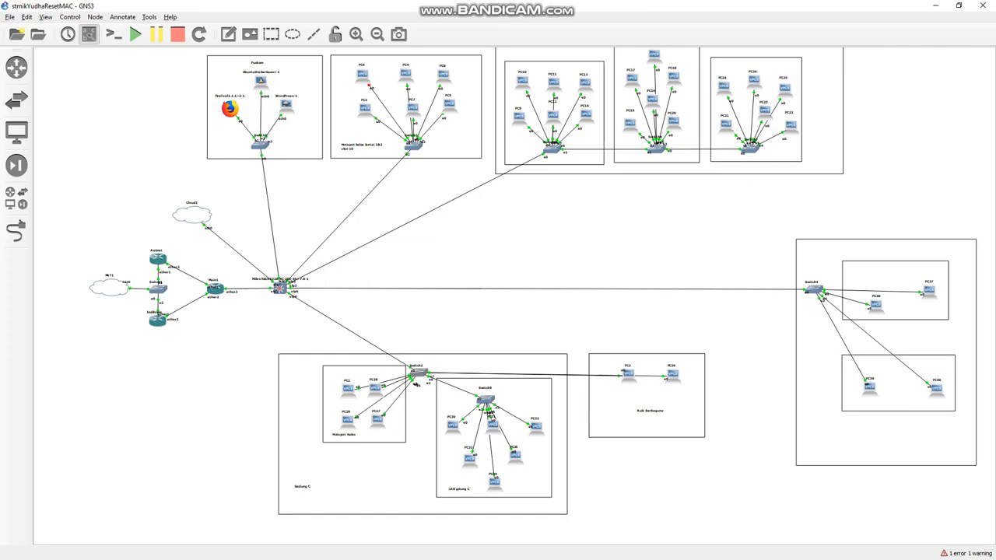
Step: Return to the SW1 WinBox session and check the bridge VLAN entries 30, 20 and 10
key(alt+Tab)
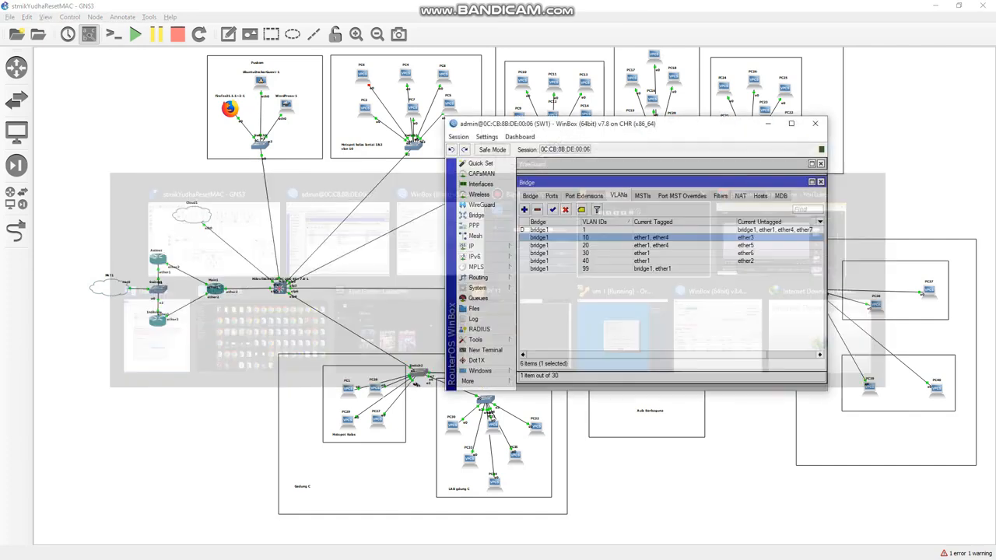
click(592, 253)
click(591, 245)
click(591, 238)
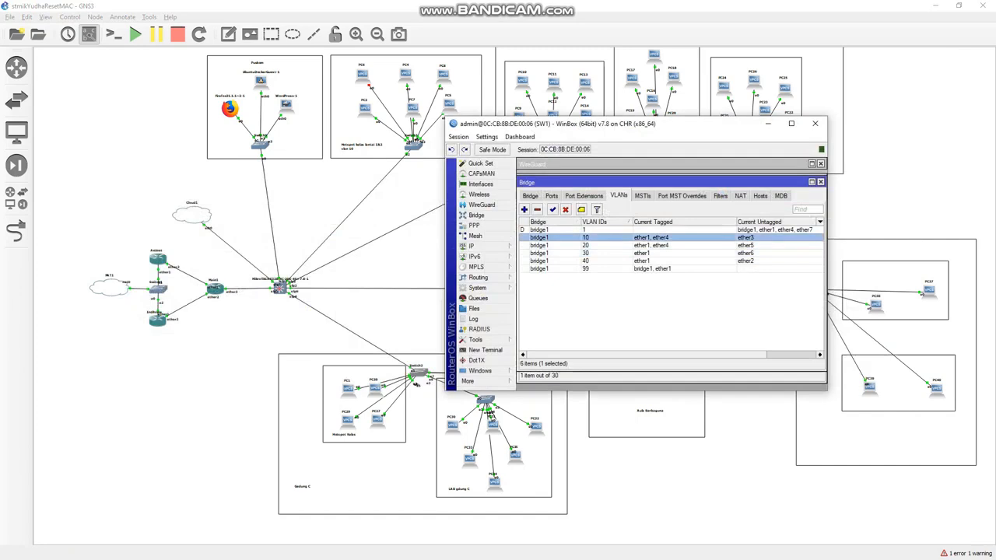
Step: Switch to the PC3 console in Solar-PuTTY and ping google.com, stopping the ping after a few replies
key(alt+Tab)
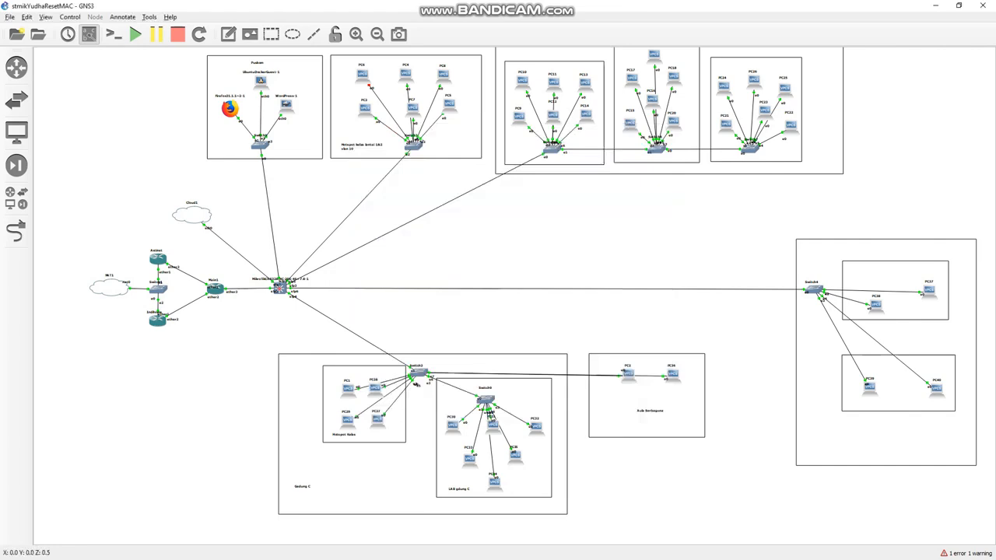
key(alt+Tab)
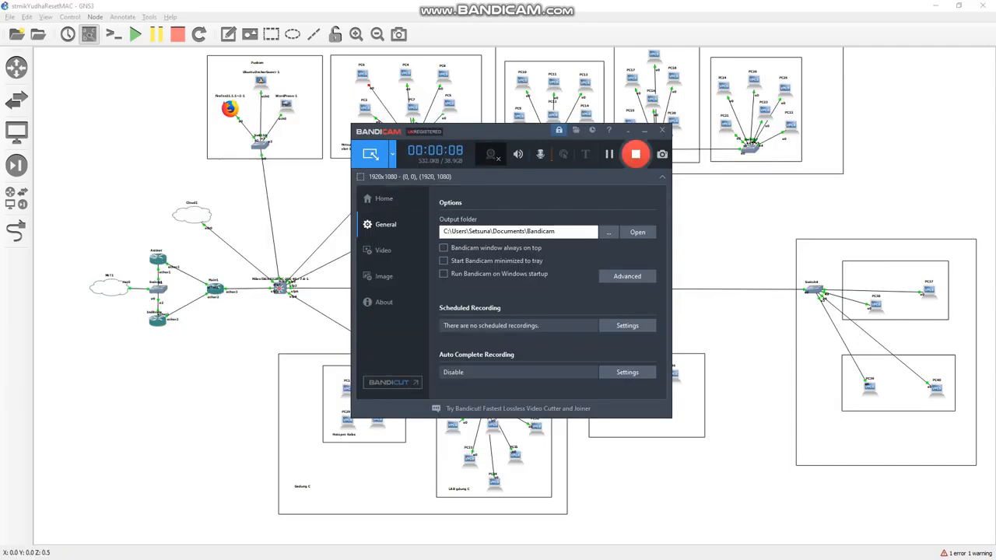
key(alt+Tab)
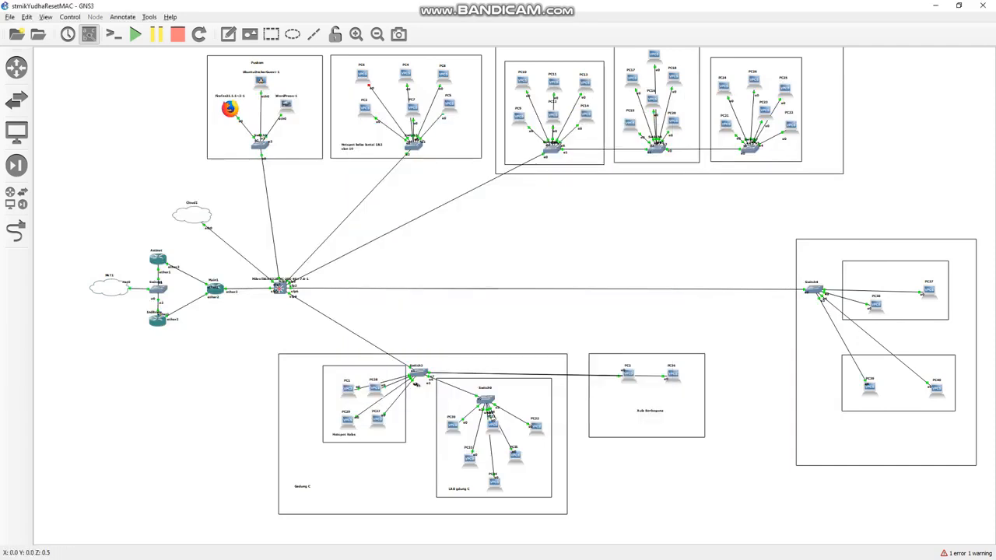
key(alt+Tab)
key(alt+Tab)
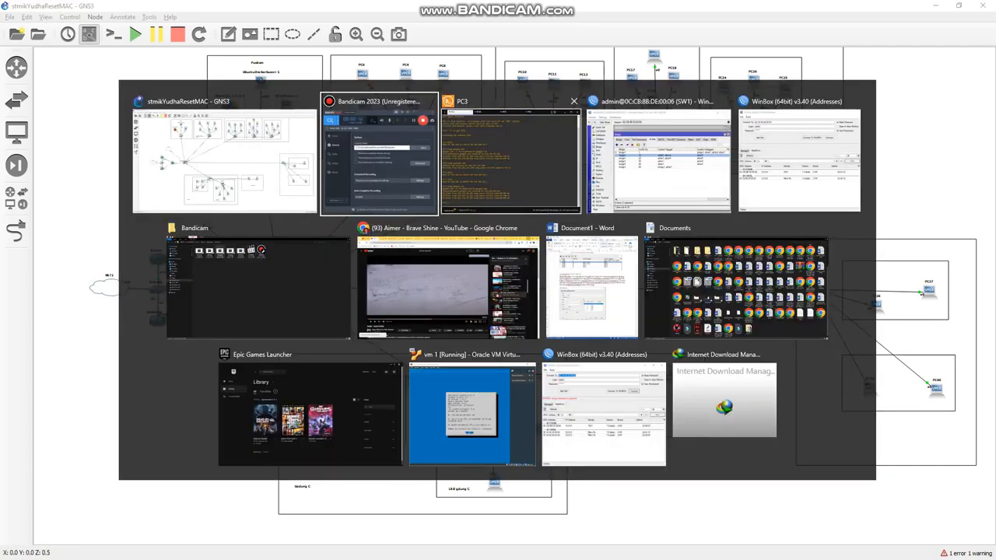
key(alt+Tab)
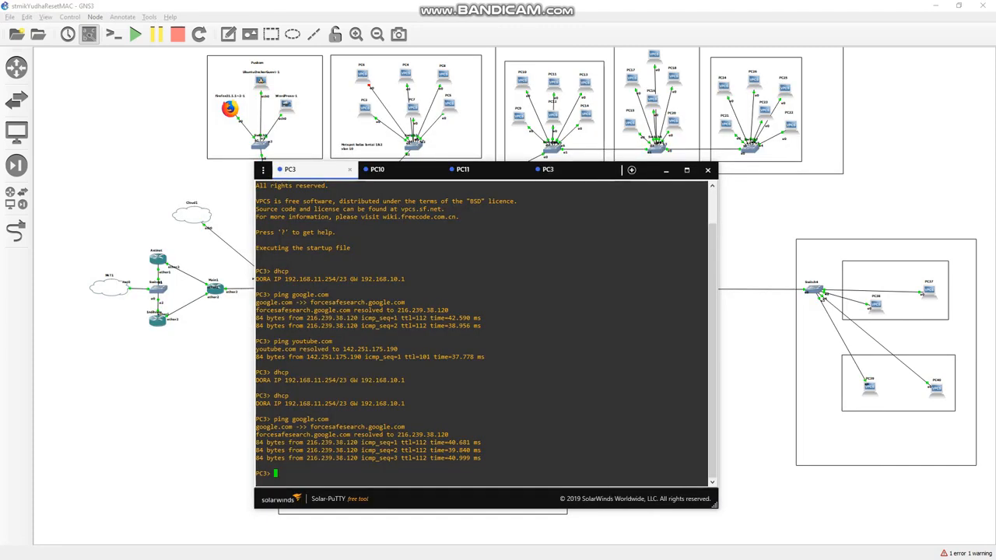
text(ping)
text(google.com)
key(Return)
key(ctrl+c)
Step: Ping youtube.com from PC3
text(pin)
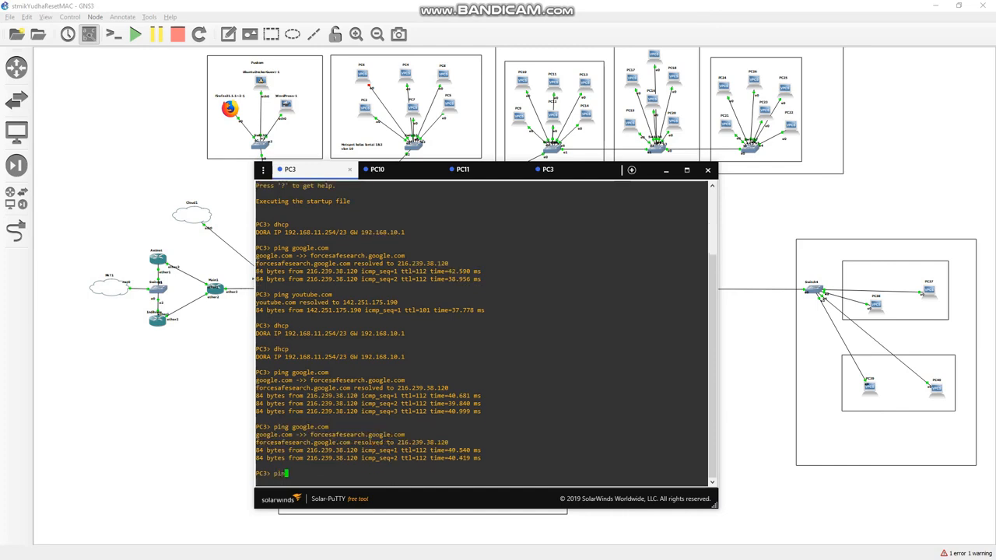
text(g youtube.come)
key(BackSpace)
key(Return)
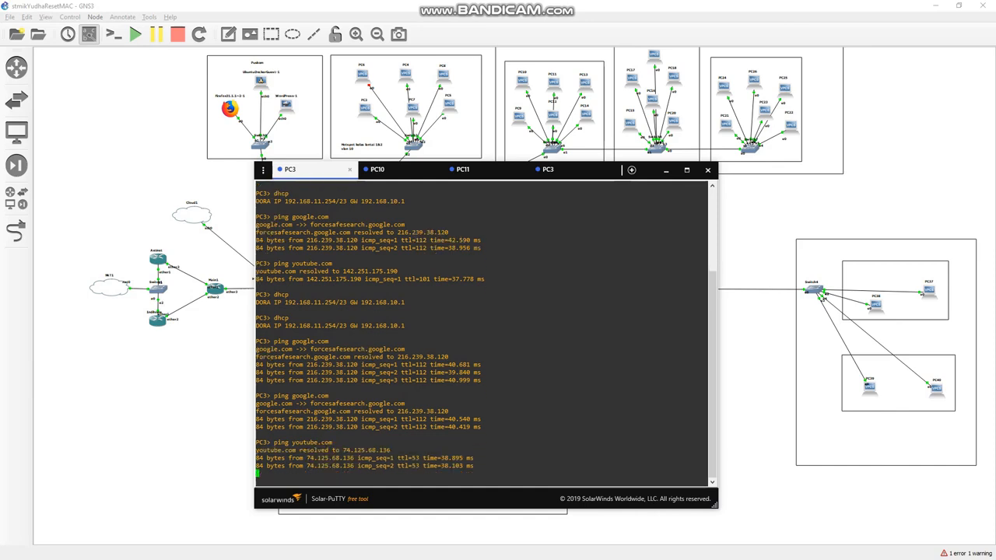
key(alt+Tab)
key(alt+Tab)
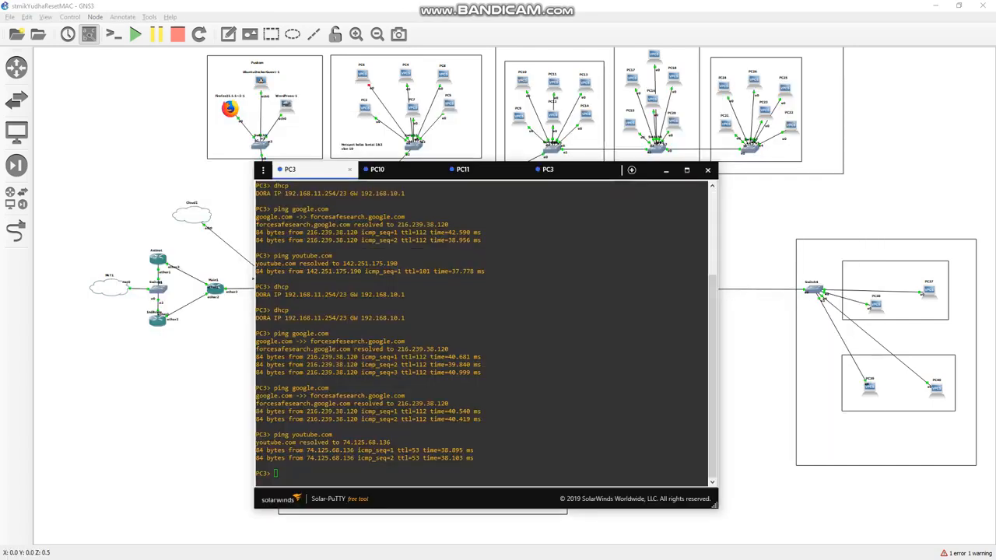
Step: Switch to the PC11 console and ping google.com
click(463, 169)
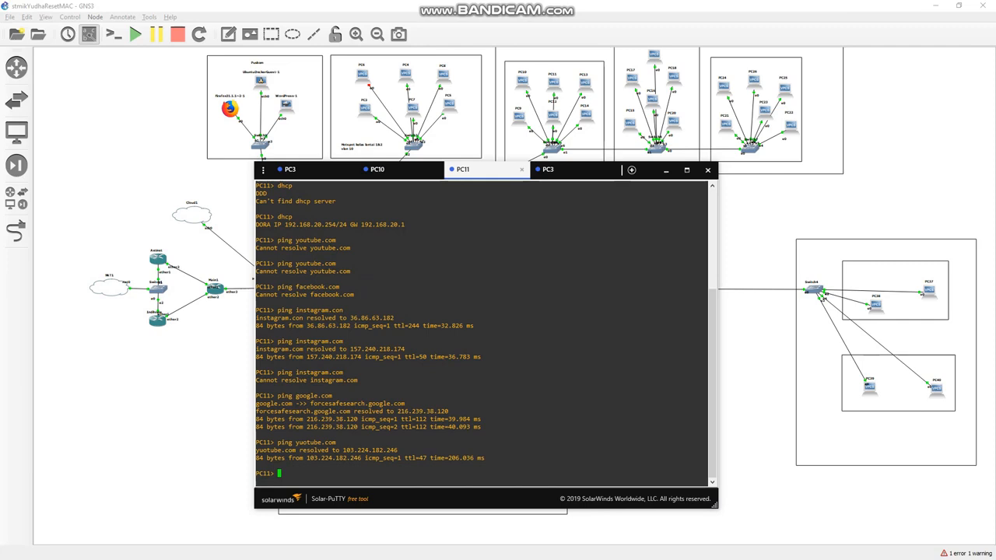
text(p)
key(BackSpace)
text(ping goollke)
key(BackSpace)
key(BackSpace)
text(e.com)
key(Return)
Step: Ping youtube.com and facebook.com from PC11 to test whether these sites are reachable
text(ping youtu)
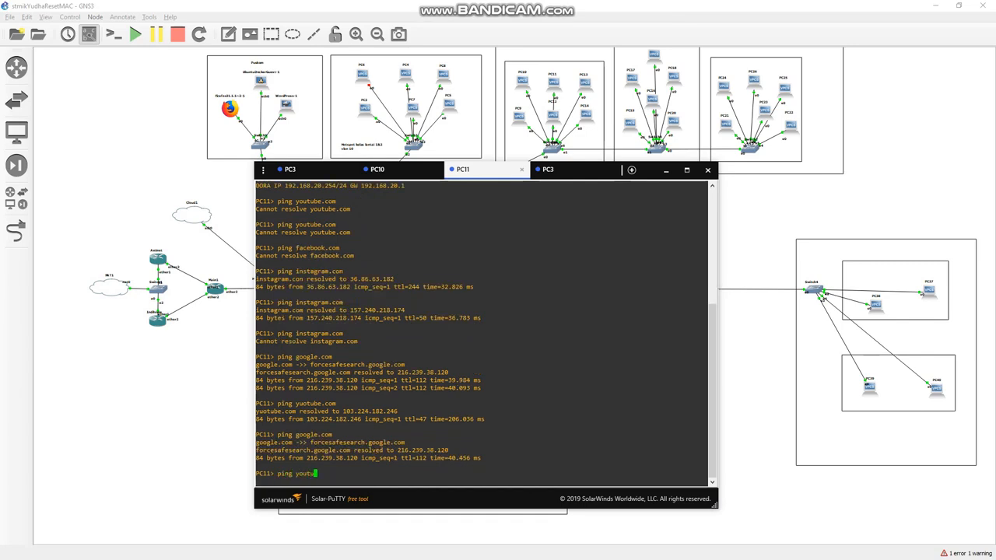
text(be.com)
key(Return)
text(ping g)
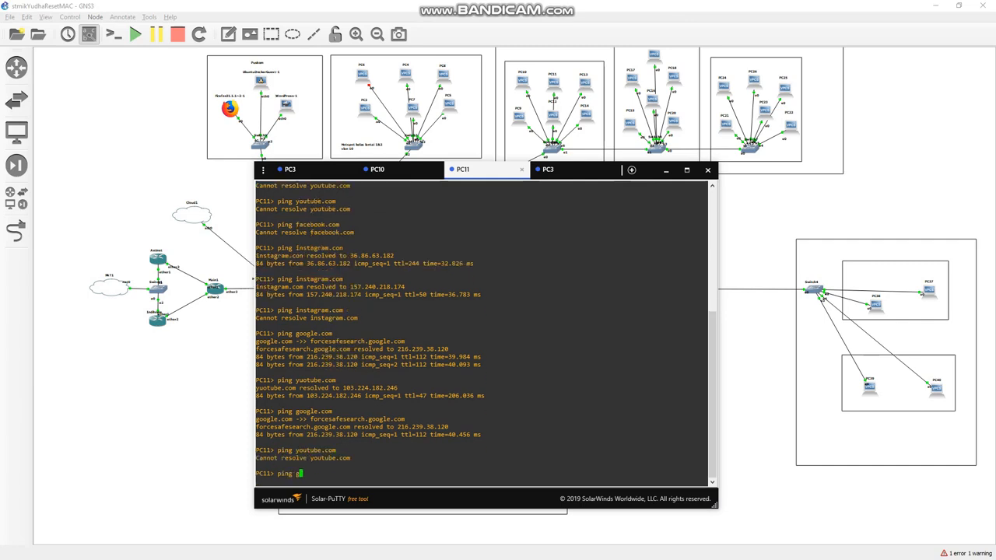
key(BackSpace)
text(facebook.co)
key(BackSpace)
text(m)
key(Return)
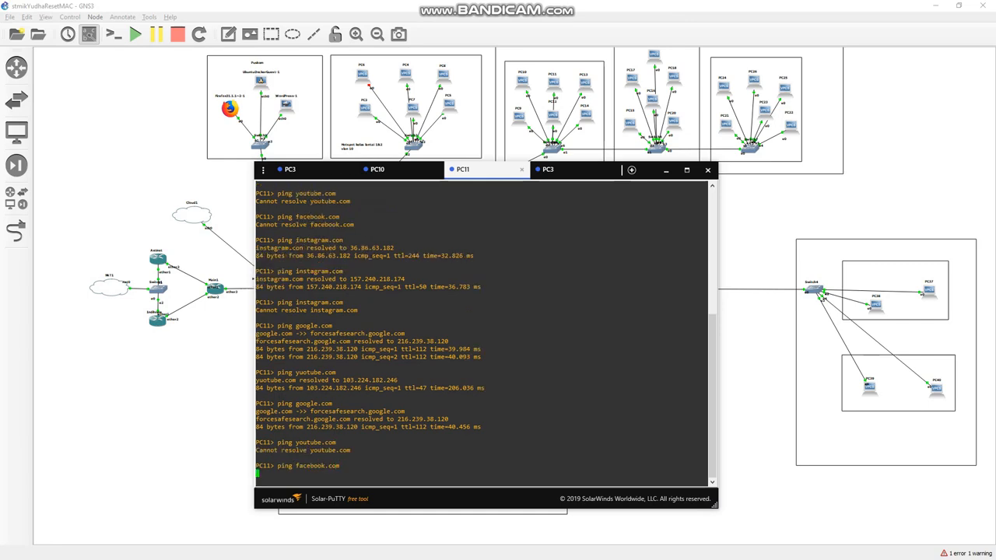
Step: Ping instagram.com from PC11
text(c)
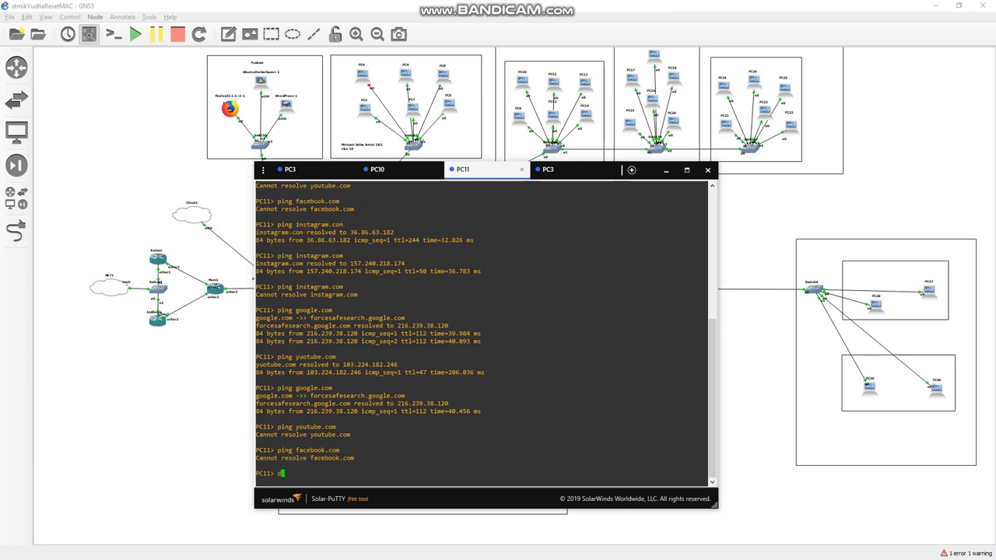
text(inmg)
key(BackSpace)
key(BackSpace)
key(BackSpace)
text(g io)
key(BackSpace)
text(nstagram.com)
key(Return)
Step: Return to the GNS3 topology and examine ports 0 and 1 in Switch4's configuration, closing it without changes
click(218, 409)
key(alt+Tab)
click(772, 323)
double_click(814, 289)
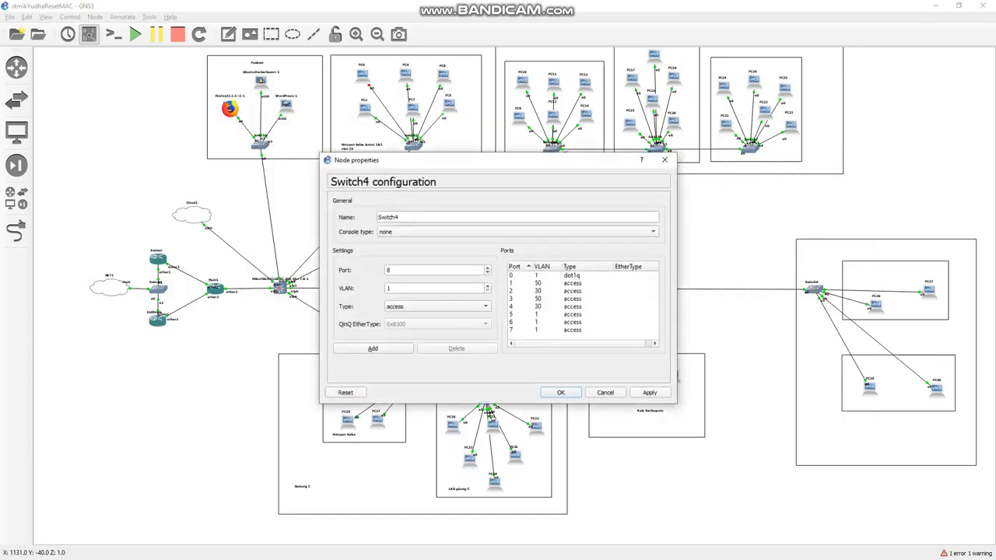
click(573, 283)
click(573, 275)
key(Escape)
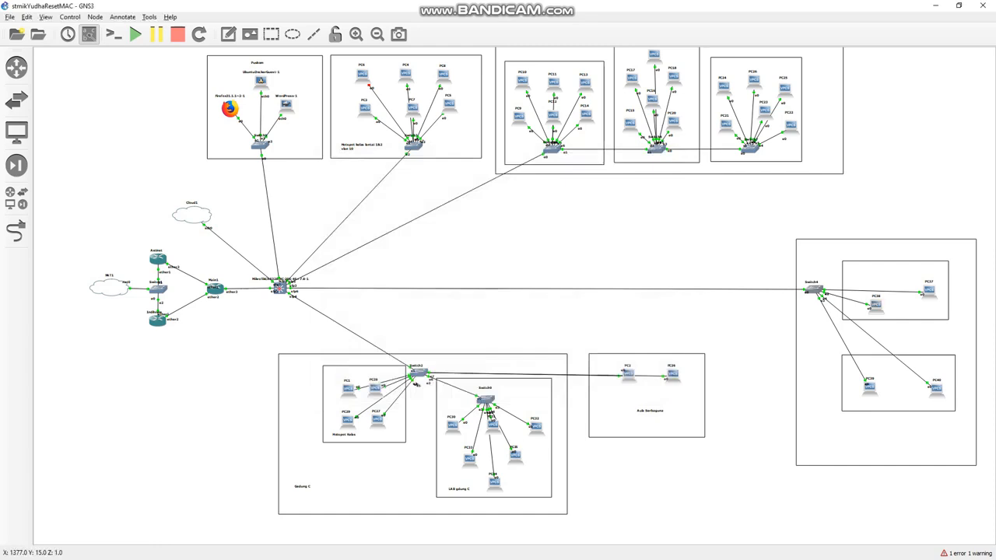
Step: Change Switch4's port 0 to an access port on VLAN 50 and apply the configuration
double_click(814, 289)
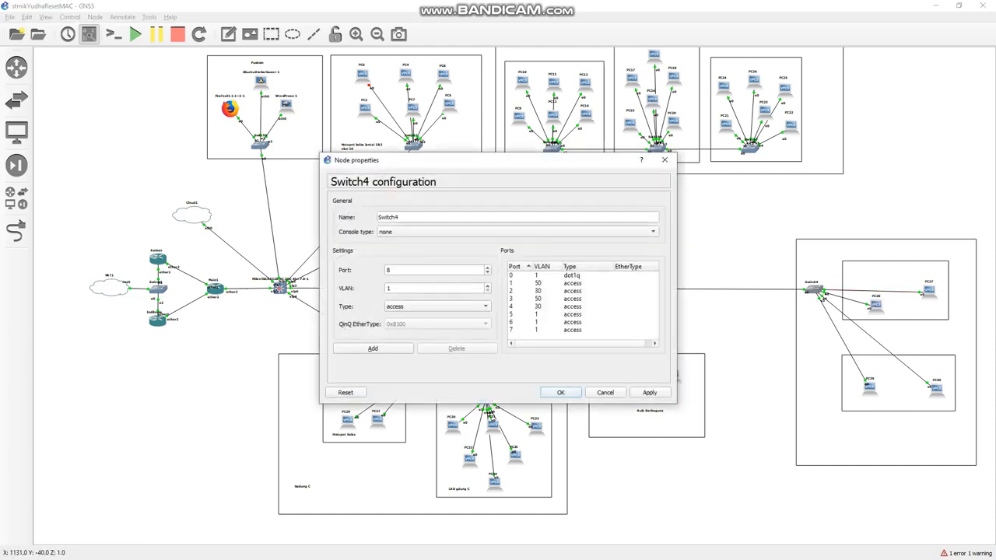
double_click(573, 275)
click(433, 289)
key(BackSpace)
text(50)
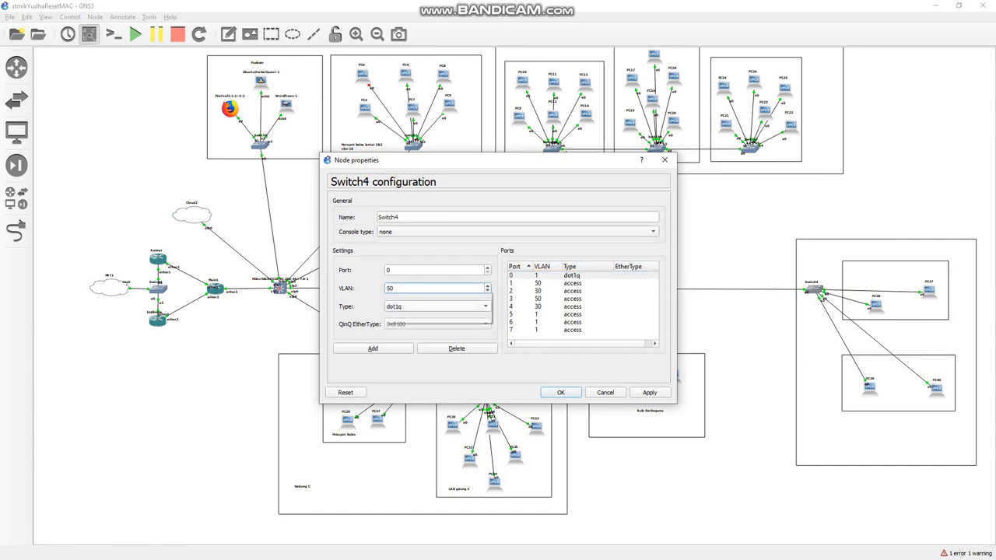
click(436, 295)
click(372, 349)
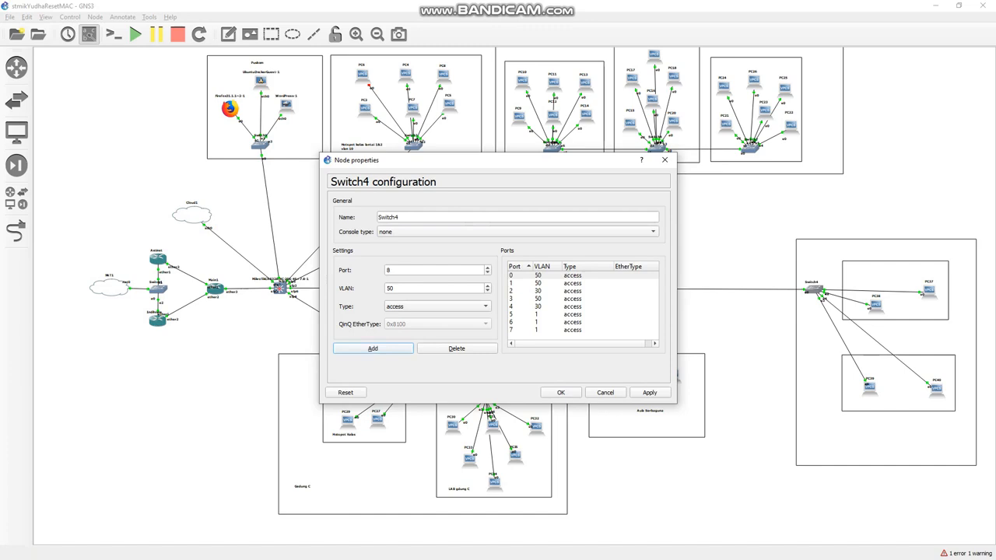
click(650, 393)
click(561, 393)
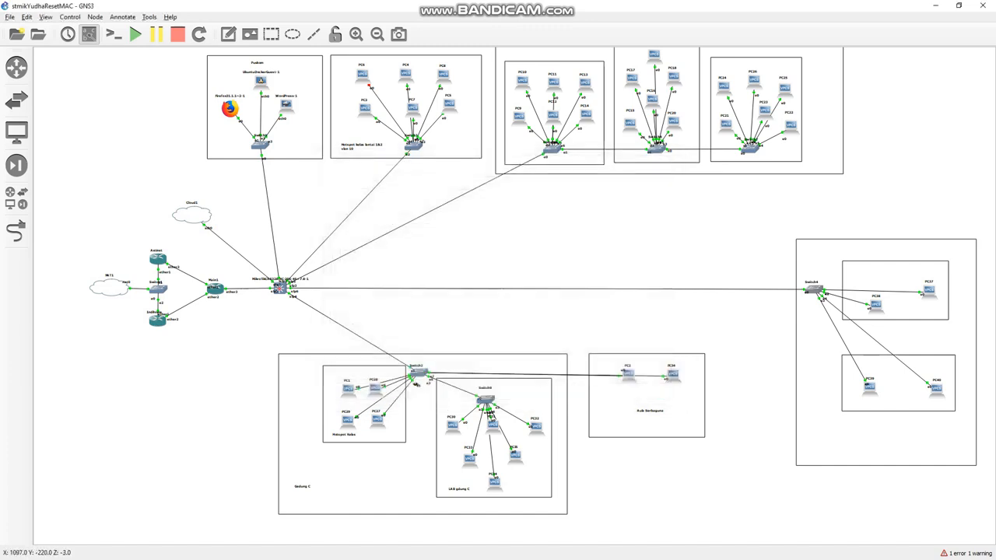
Step: Open PC38's console, return to the topology and delete the PC38 node connected to Switch4
key(alt+Tab)
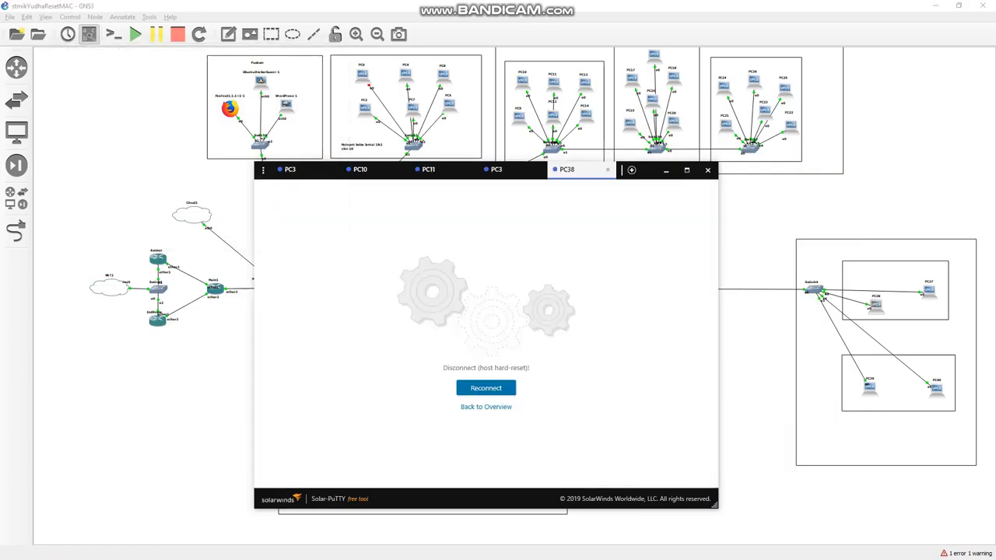
right_click(875, 305)
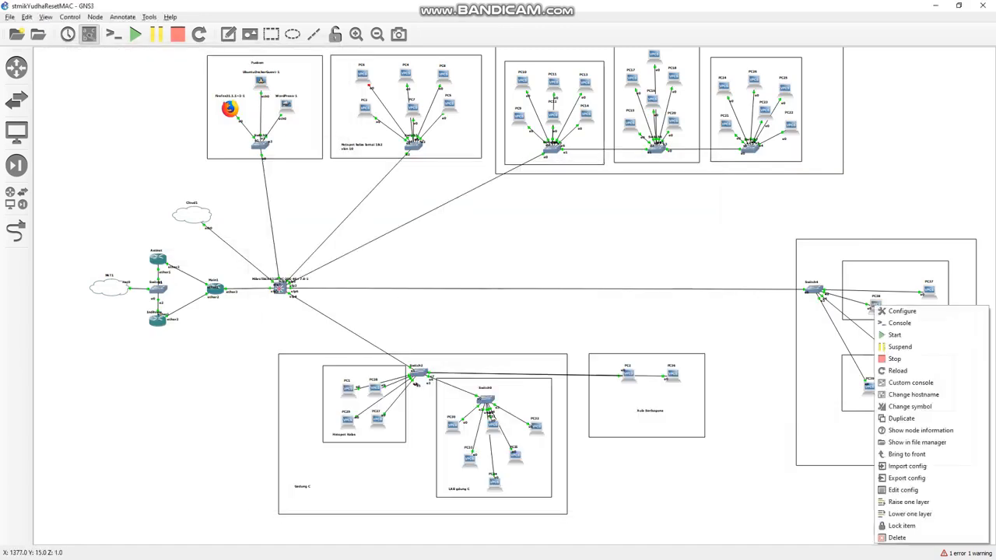
click(897, 538)
key(Return)
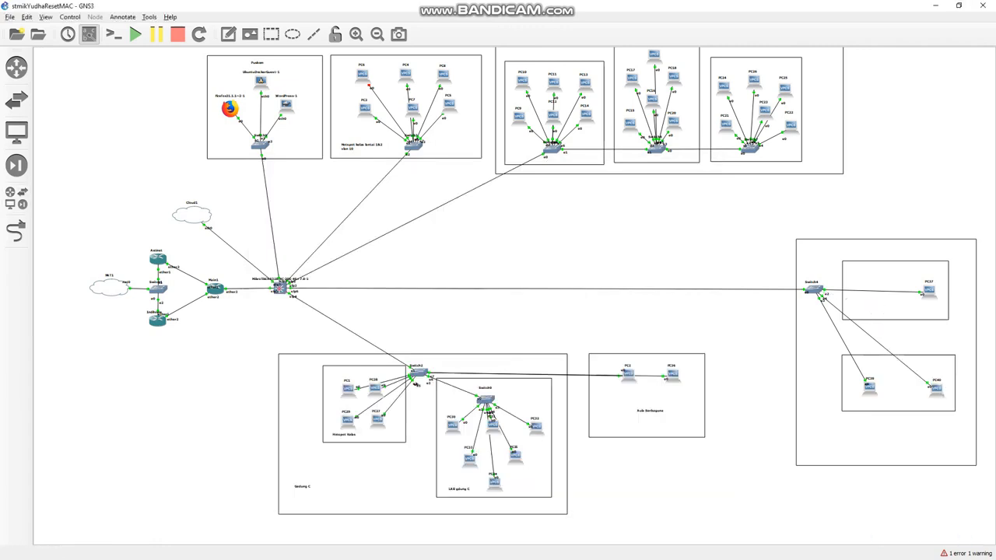
Step: Show all devices and place a new VPCS node in the upper box beside Switch4, where PC38 was
click(16, 198)
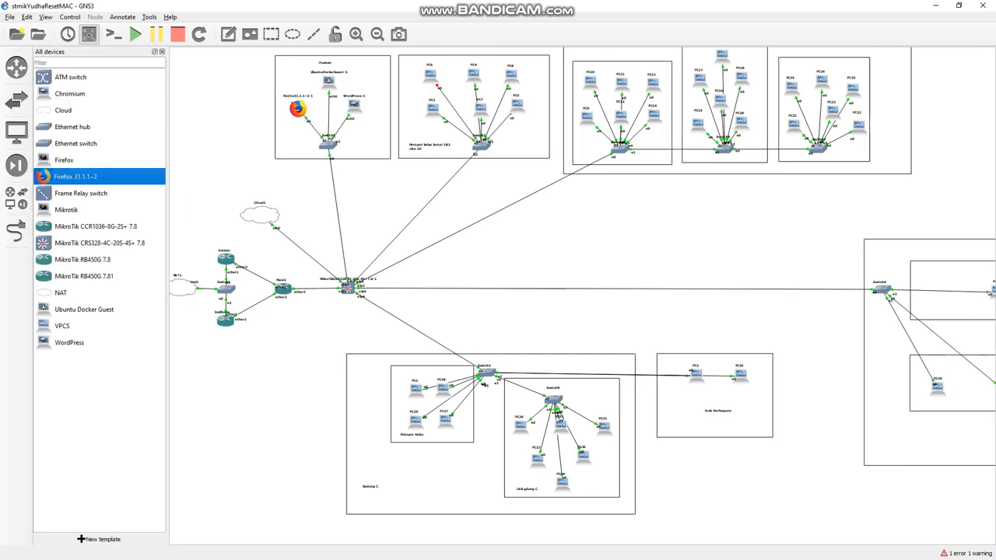
click(67, 211)
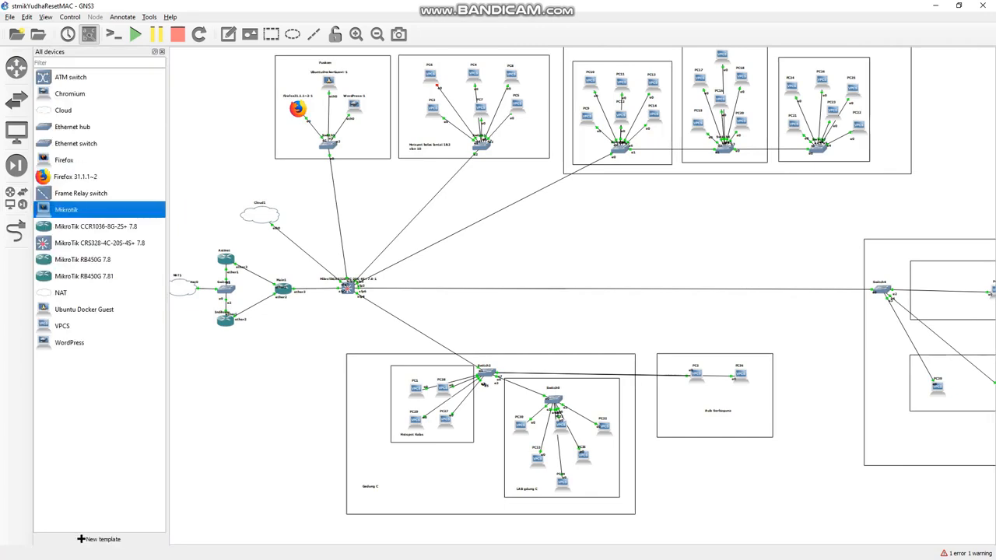
drag(62, 326, 949, 299)
key(Return)
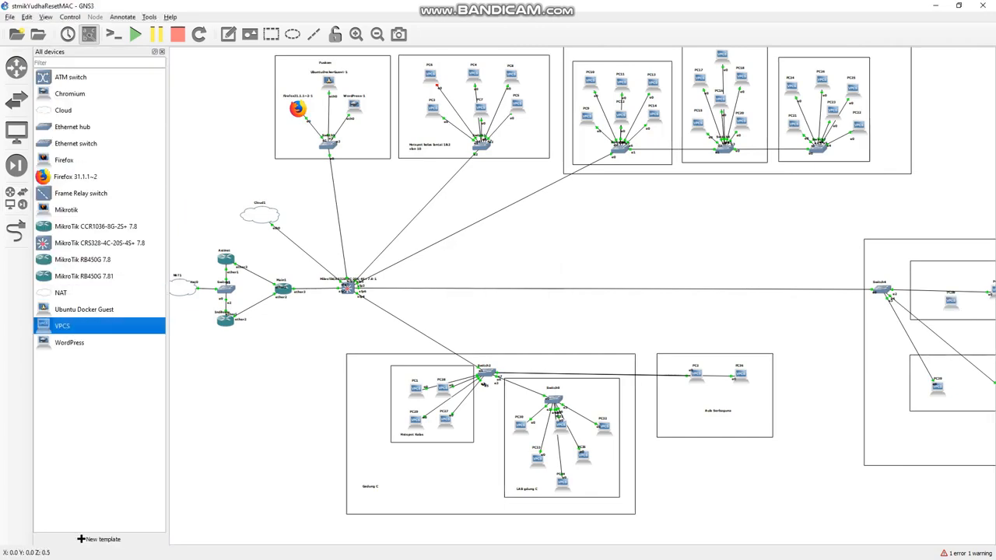
Step: Link Switch4 to the new VPCS node in the upper box beside it and start that node
click(16, 231)
click(880, 290)
click(906, 306)
click(947, 300)
click(954, 307)
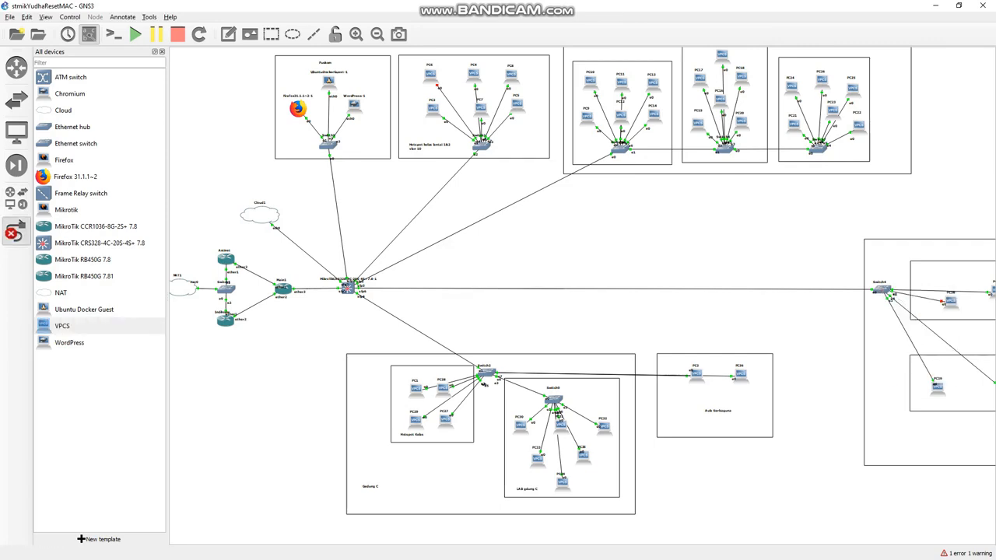
click(16, 231)
right_click(882, 302)
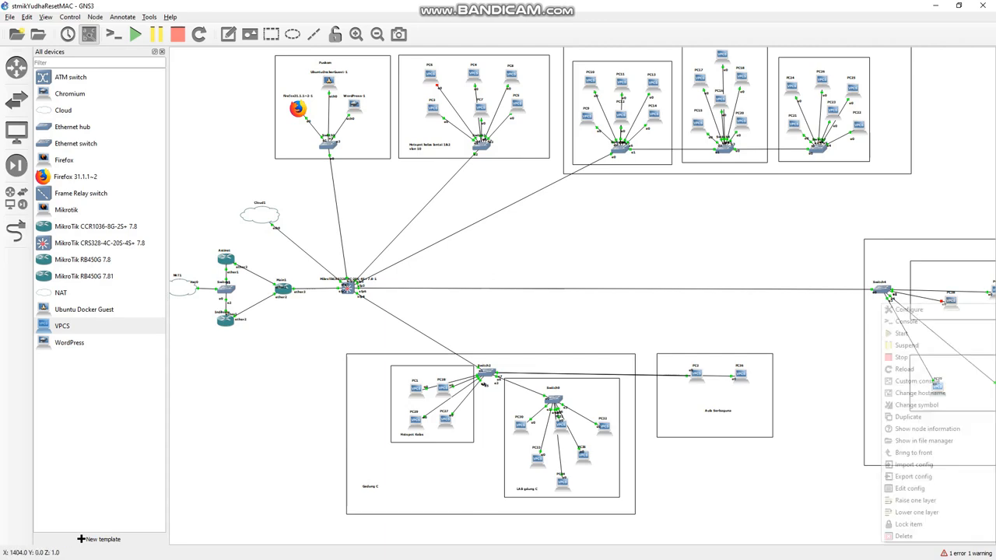
click(900, 333)
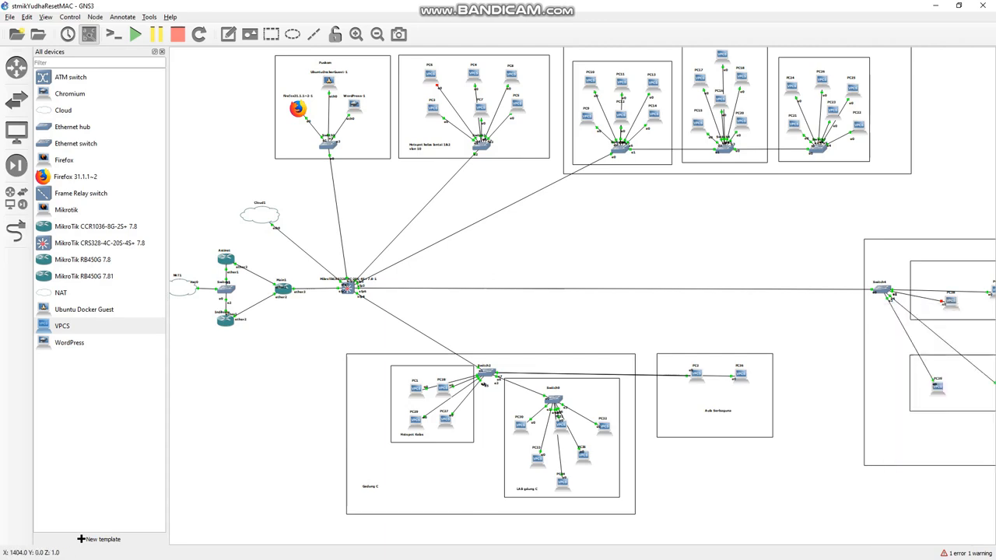
Step: Check the port VLAN assignments in Switch4's configuration and close it without changes
double_click(951, 302)
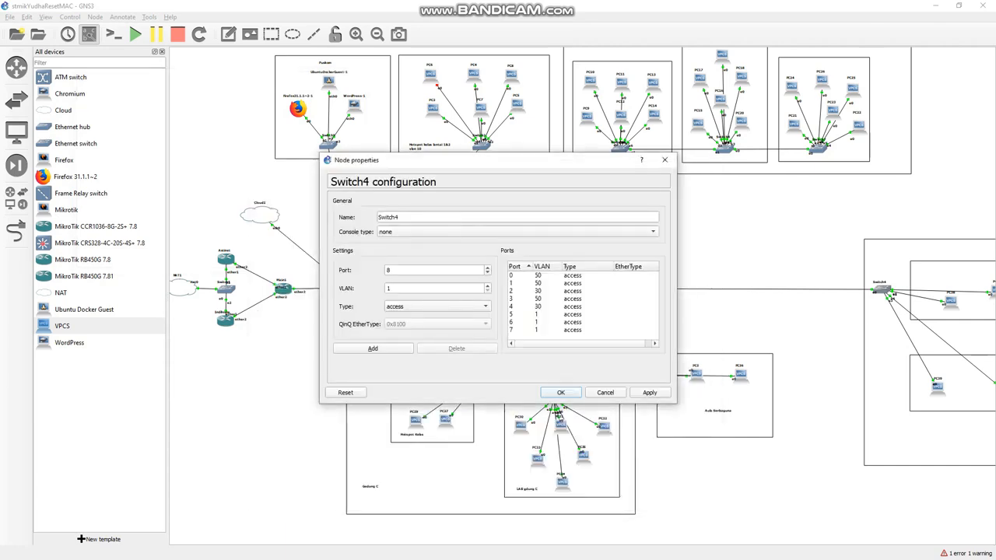
key(Escape)
Step: Move the VPCS node beside Switch4 above its box and place another new VPCS node in its former spot
drag(951, 302, 930, 256)
click(81, 193)
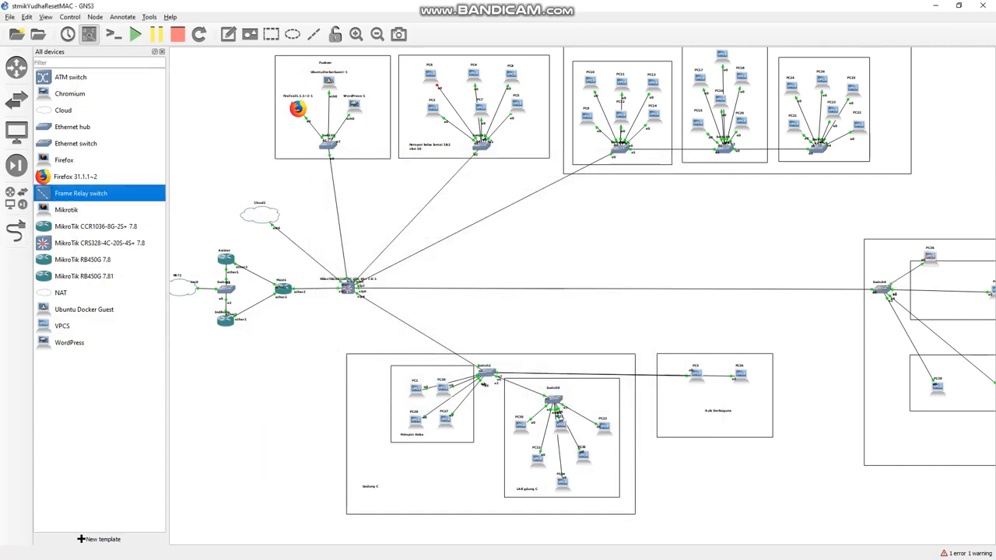
drag(62, 326, 951, 302)
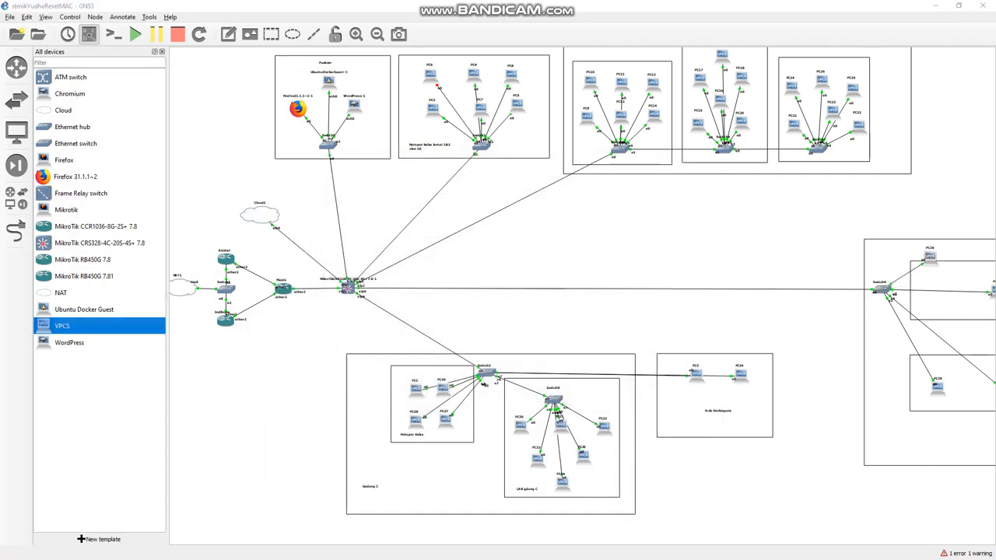
key(Return)
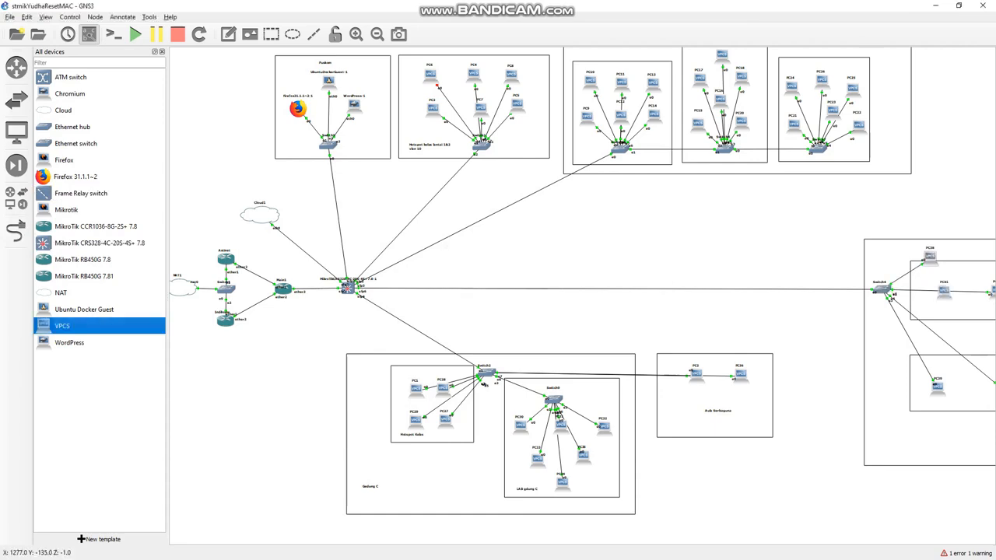
Step: Delete the link between Switch4 and the moved VPCS node, and link Switch4 to the new PC41 instead
right_click(908, 268)
click(934, 321)
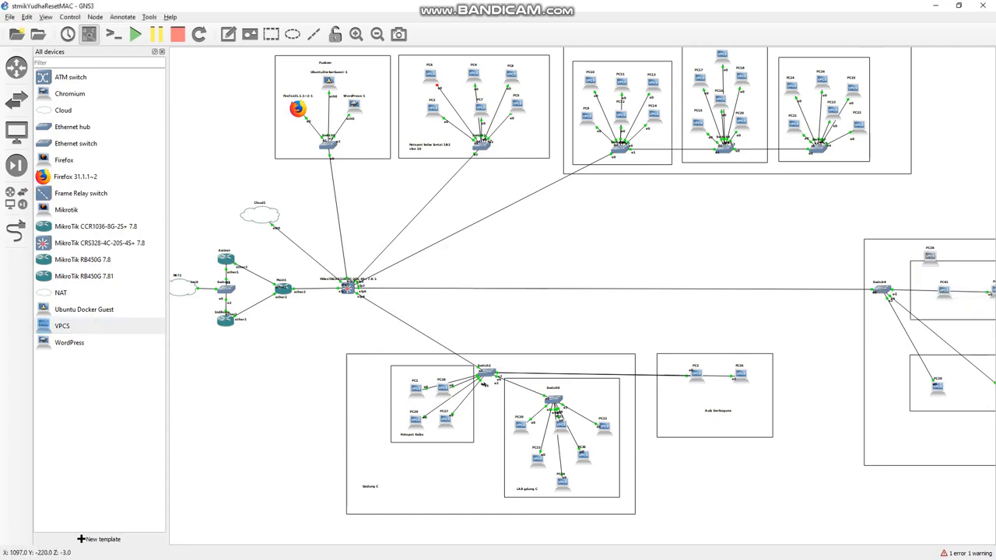
click(15, 231)
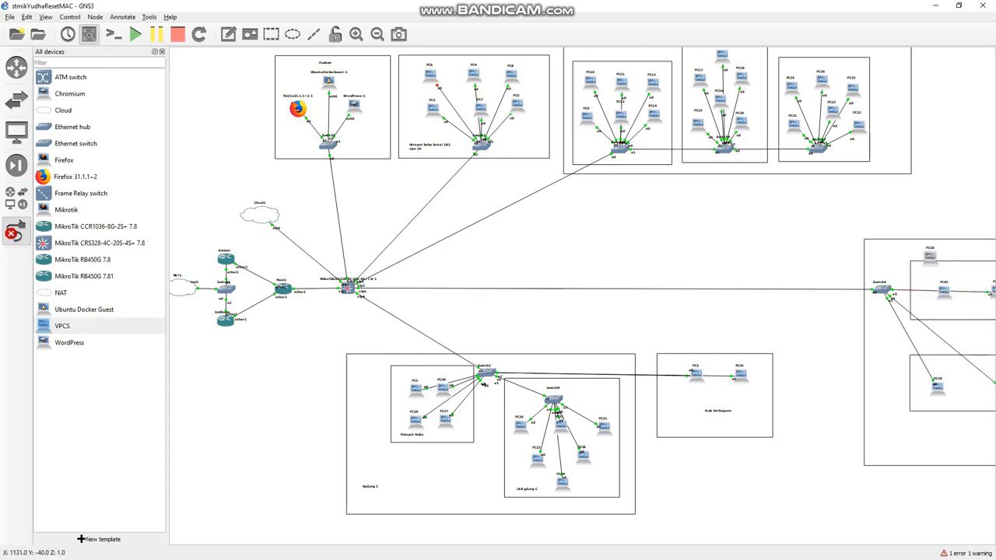
click(881, 290)
click(909, 305)
click(938, 291)
click(945, 296)
click(15, 230)
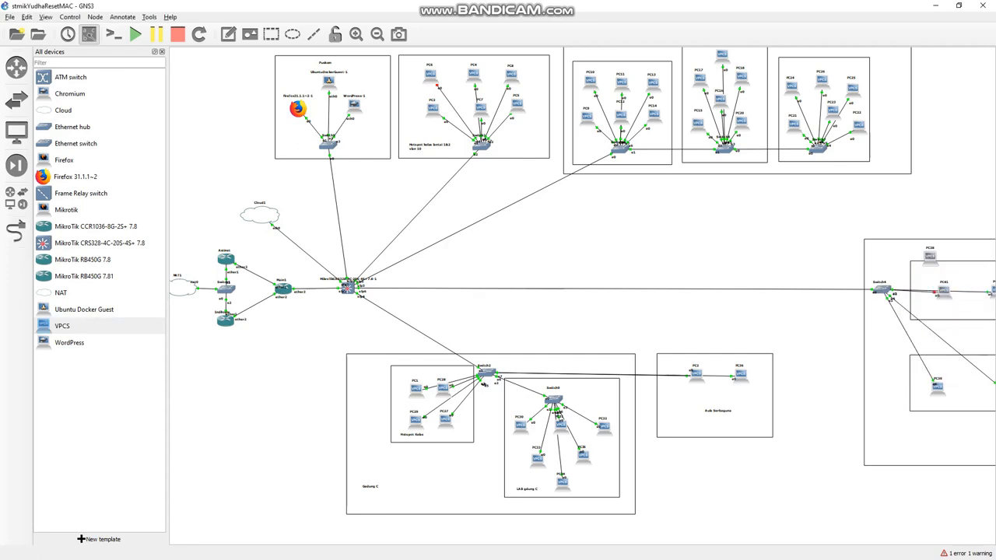
Step: Start PC41 and request an IP address with the dhcp command in its console
right_click(943, 295)
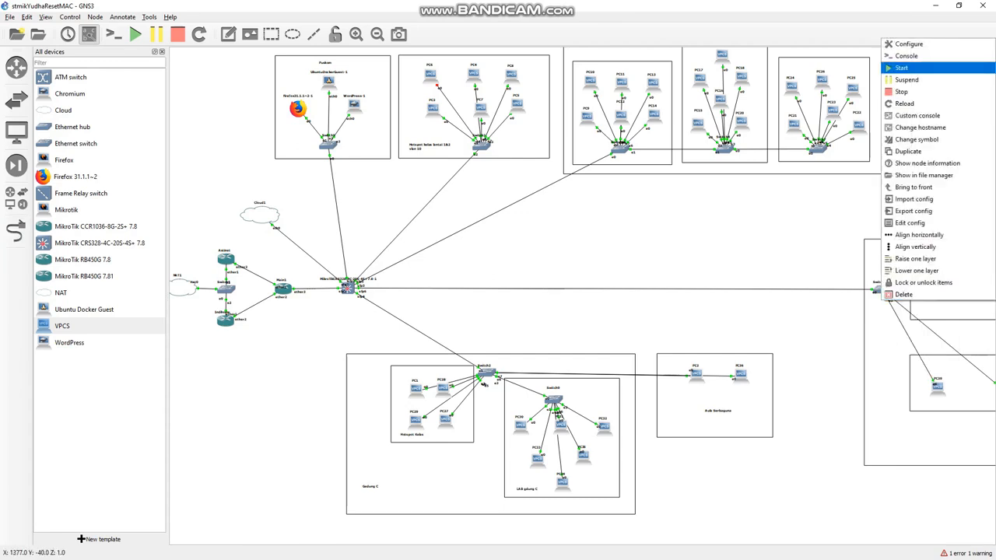
click(924, 67)
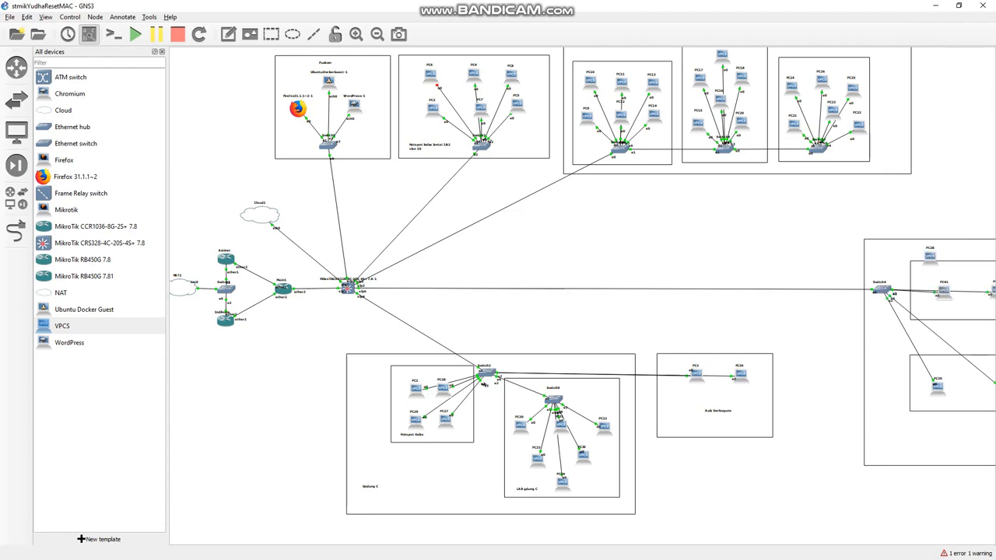
key(alt+Tab)
key(alt+Tab)
text(dhcp)
key(Return)
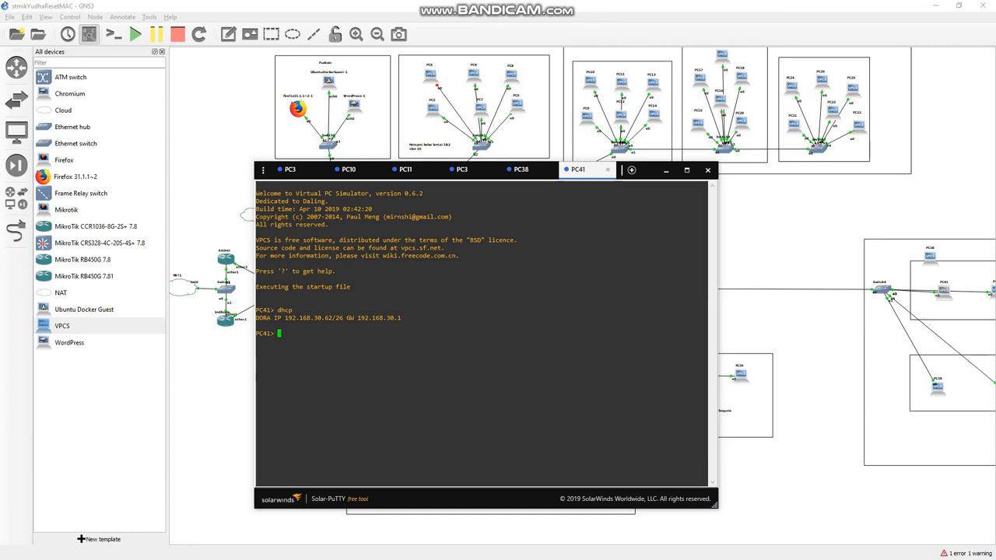
Step: Ping youtube.com from PC41 to test the site blocking
text(ping goog)
key(BackSpace)
key(BackSpace)
key(BackSpace)
key(BackSpace)
text(youtube)
key(BackSpace)
text(.com)
key(Return)
Step: Ping google.com from PC41 to test internet access, stop the ping and bring up the open windows for switching
text(ping )
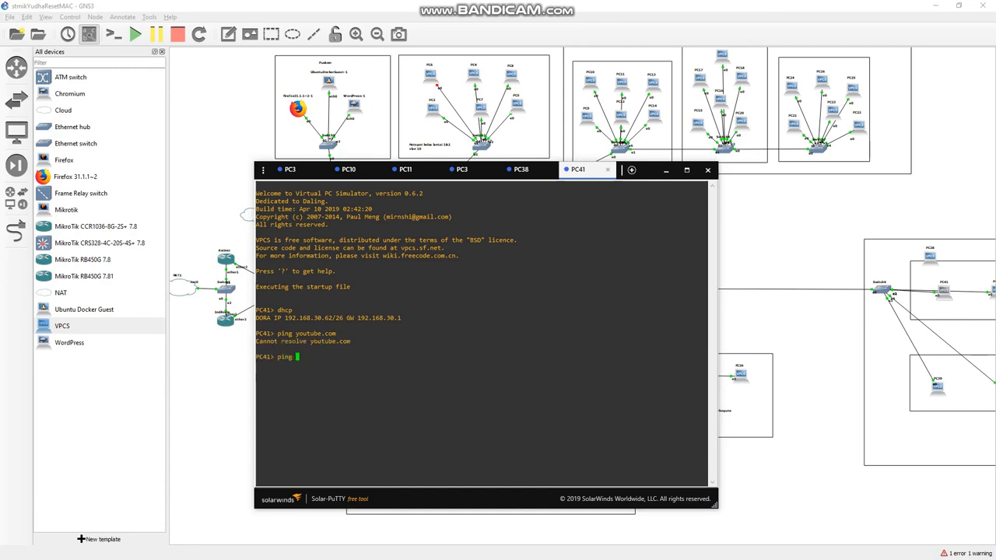
text(google.com)
key(Return)
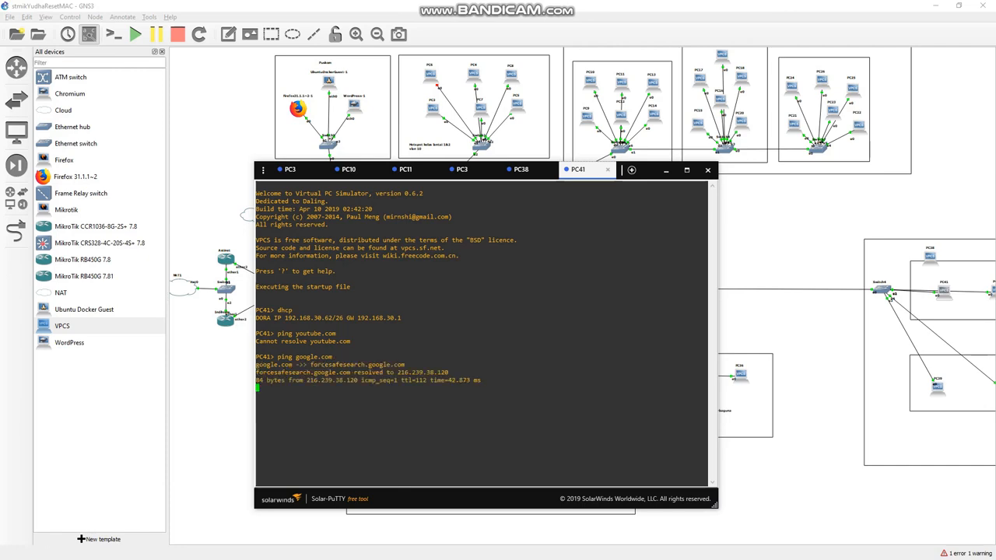
key(ctrl+c)
key(alt+Tab)
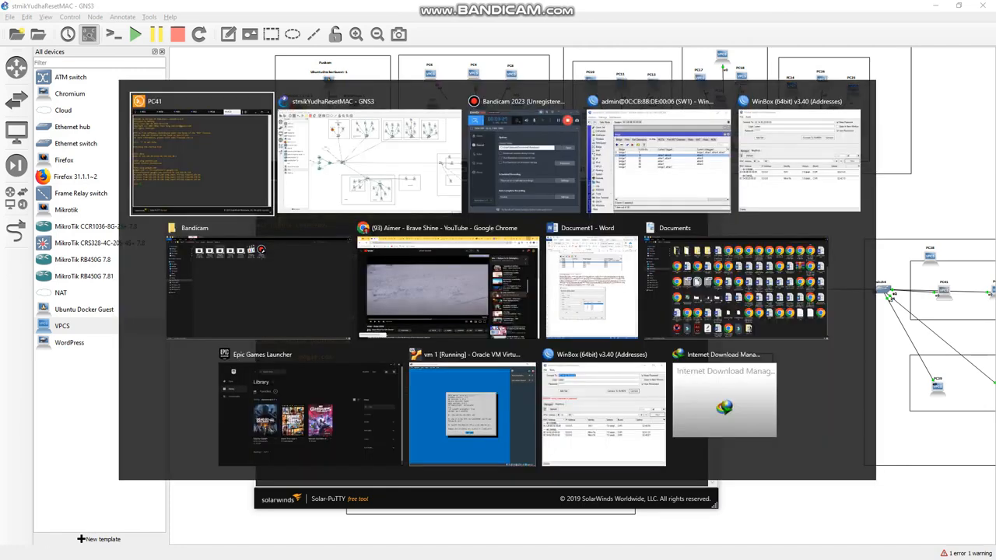